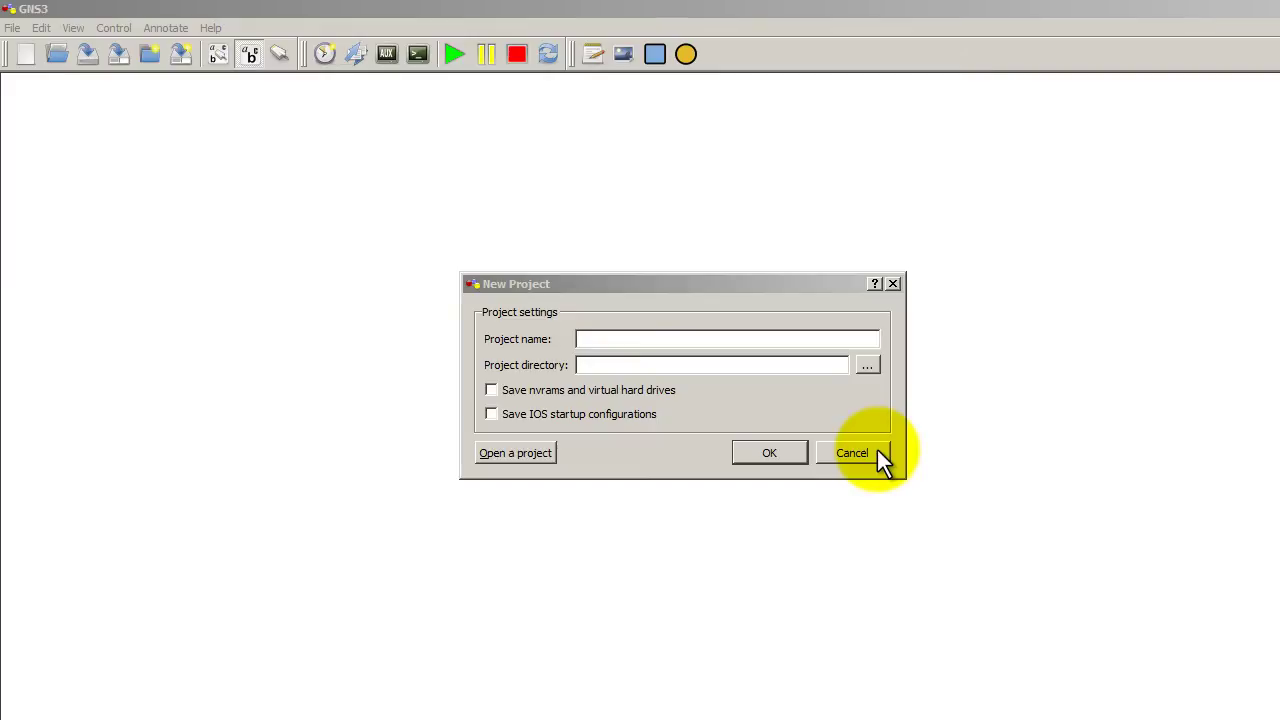
- Open the relativitydrive-ine-volume1-blank.net topology from the ine-official folder as an existing project
click(493, 454)
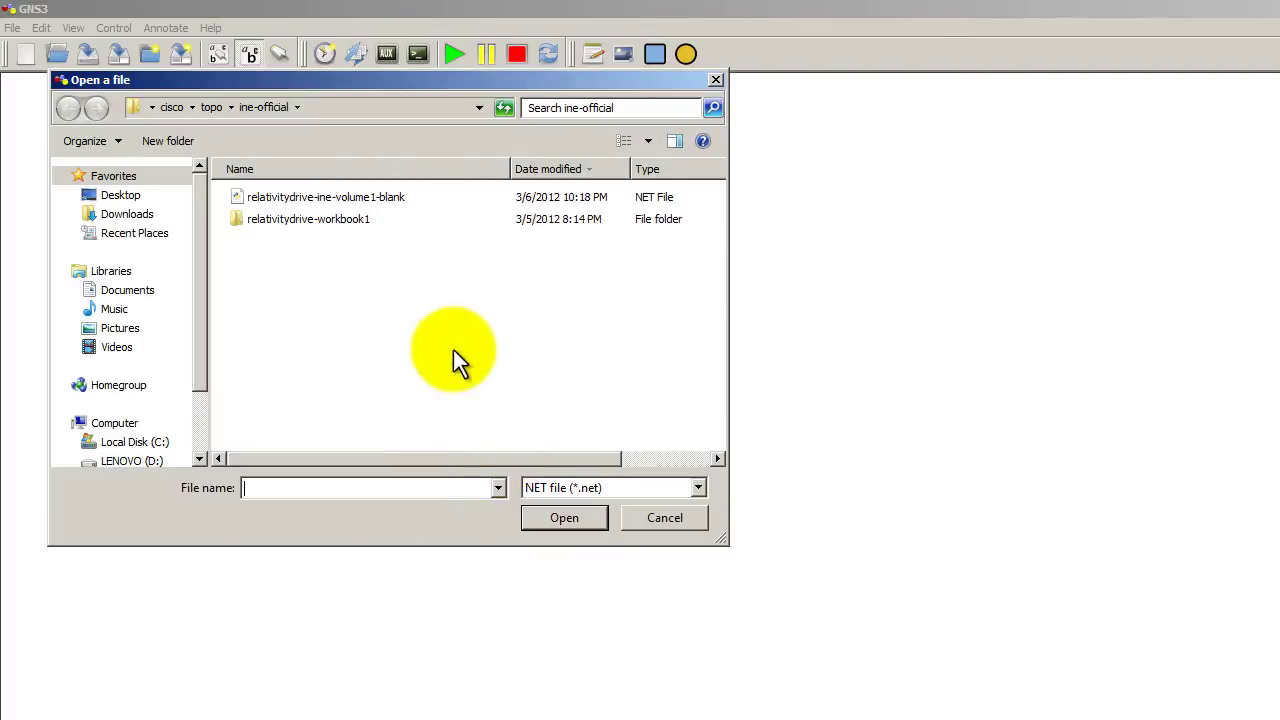
click(382, 197)
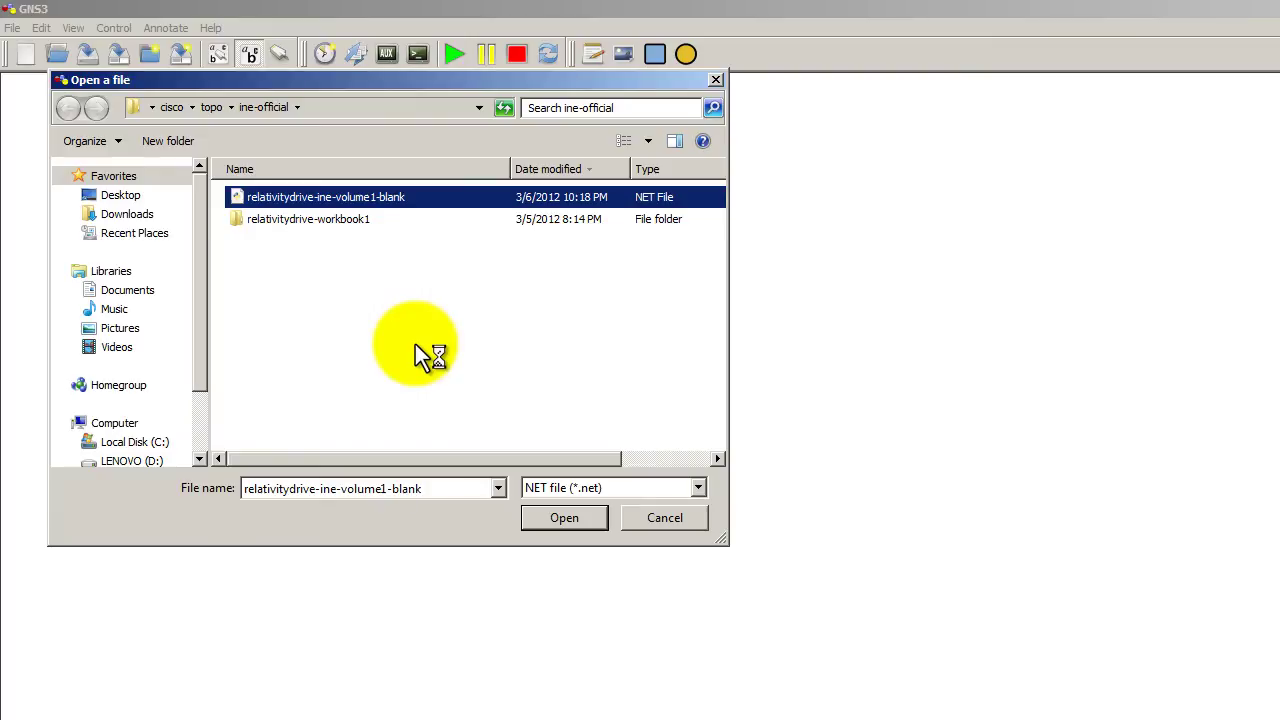
click(583, 525)
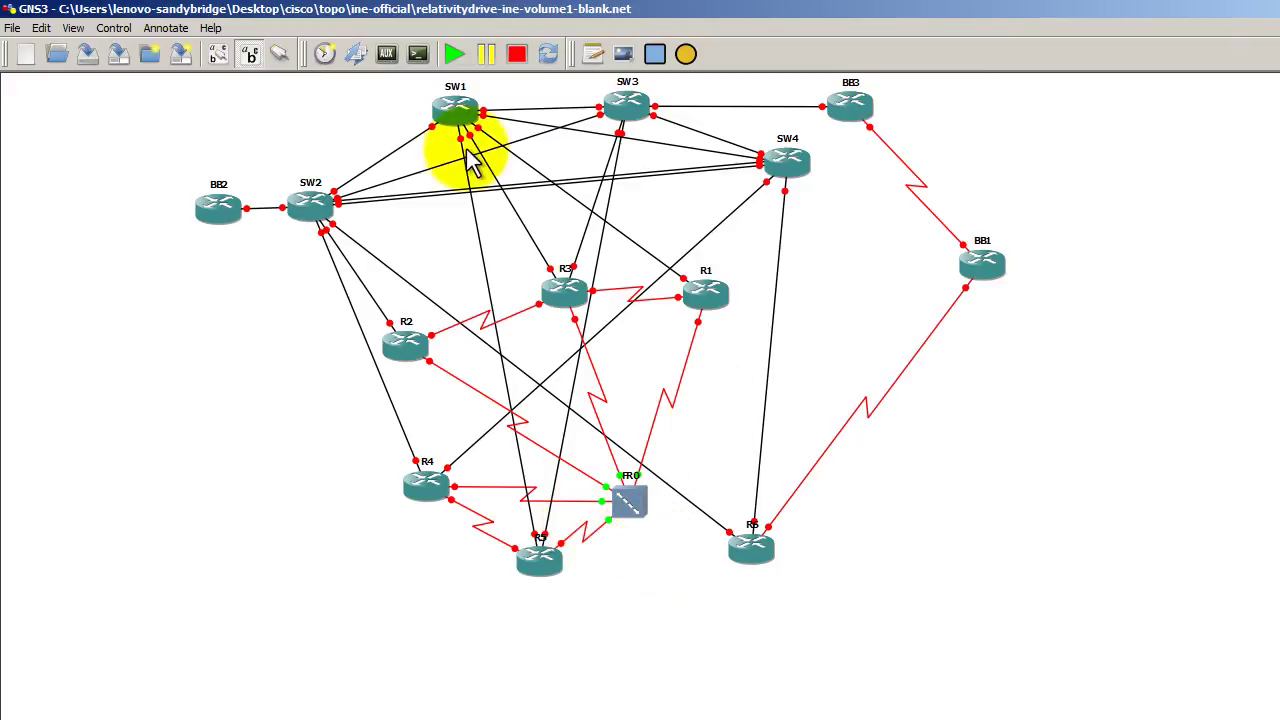
- Start all routers and switches at once with the Start/Resume all devices button
click(454, 54)
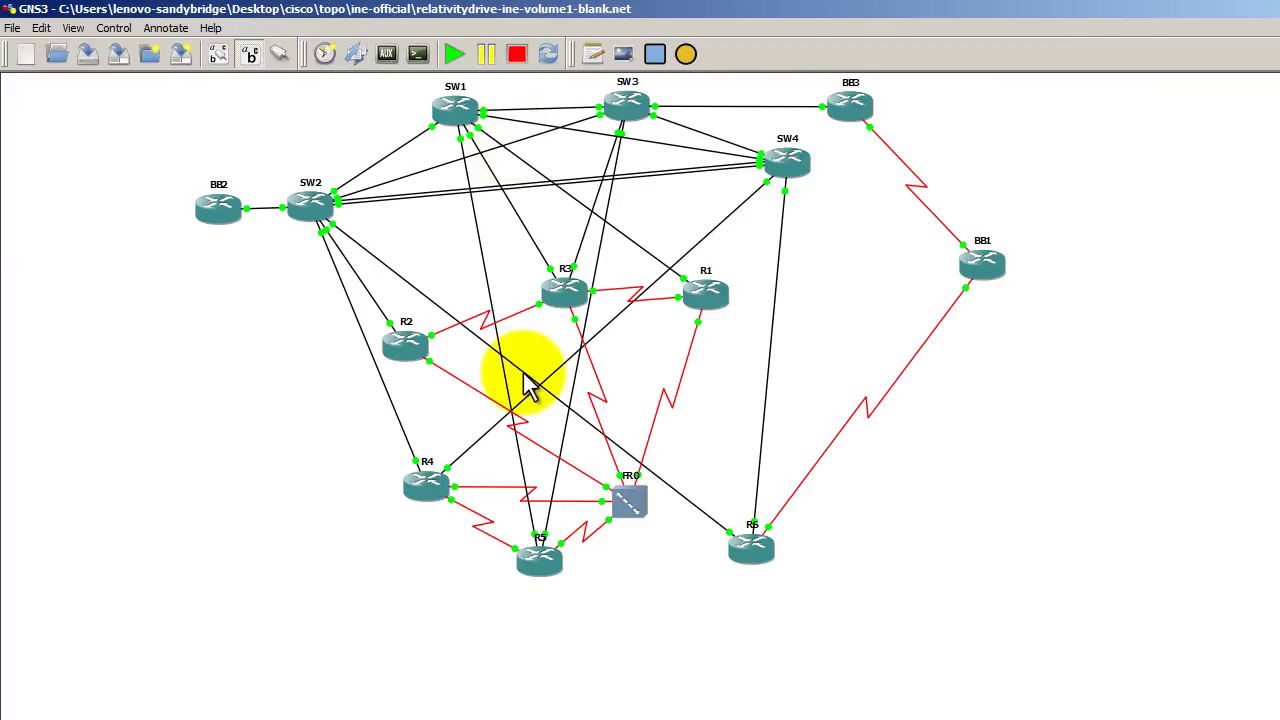
- Open all 13 sessions of the GNS3 group in Remote Desktop Manager, then return to Notepad++
click(491, 718)
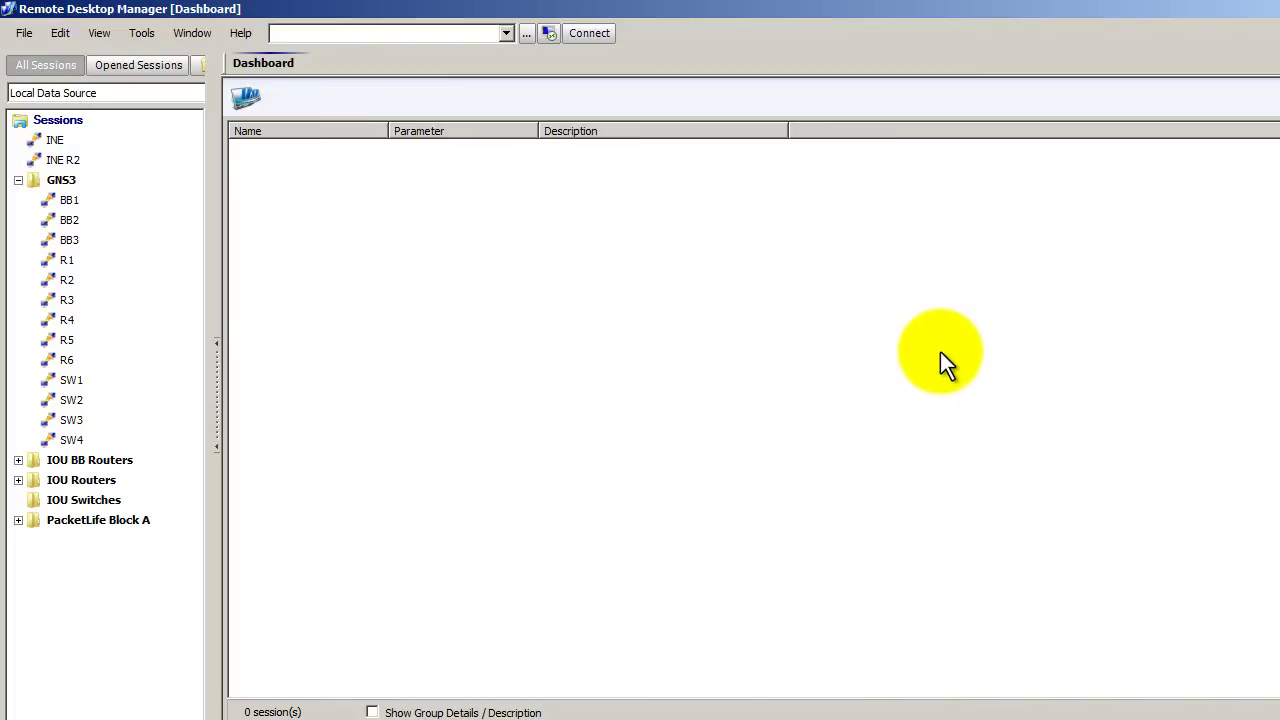
right_click(70, 180)
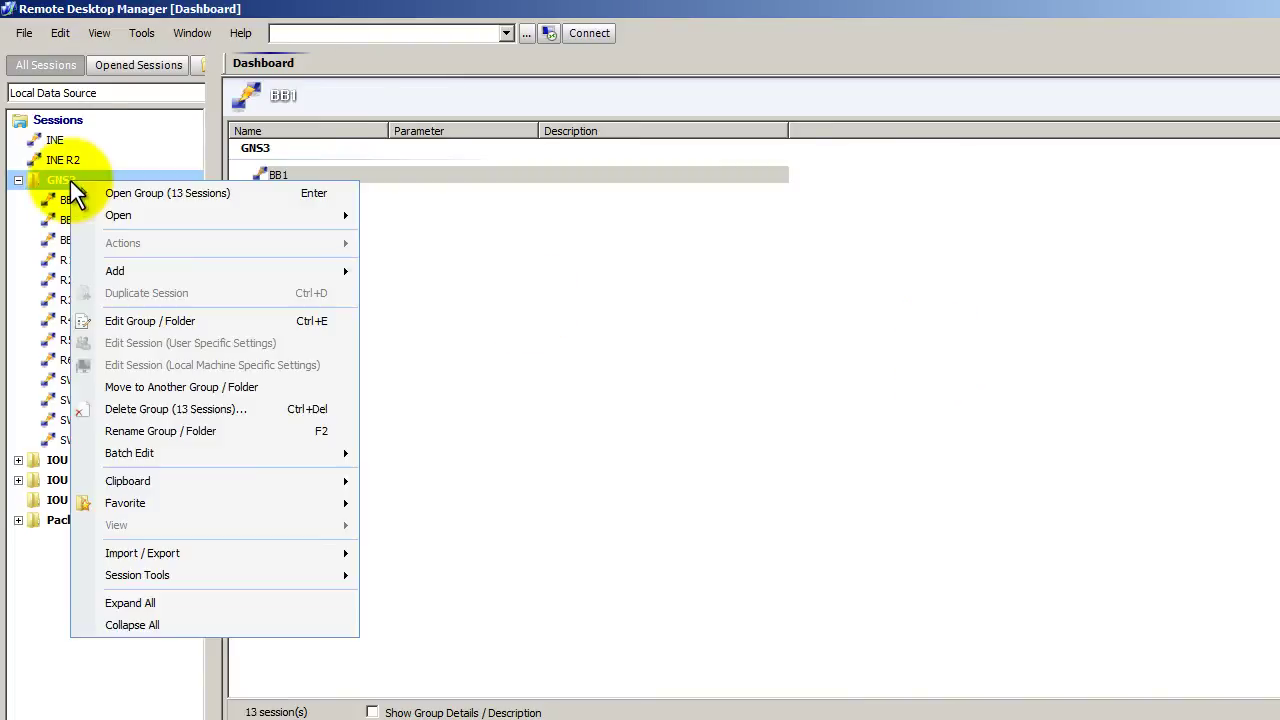
click(158, 195)
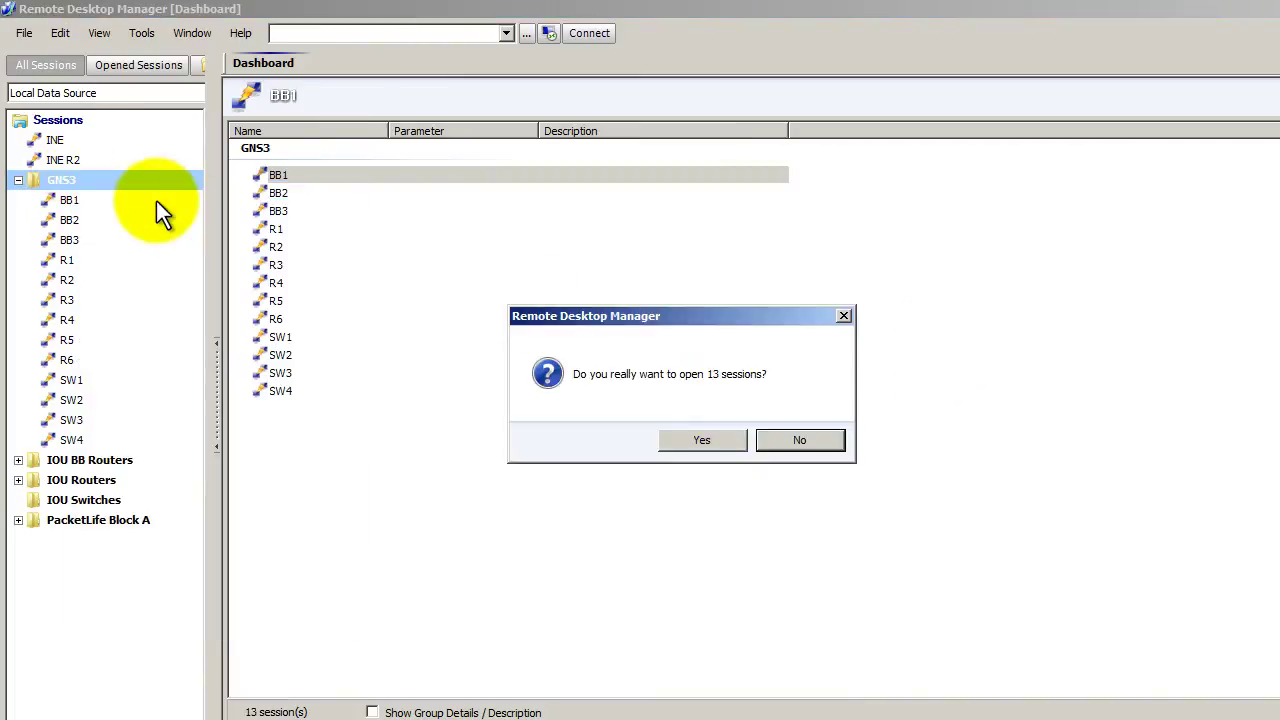
click(699, 437)
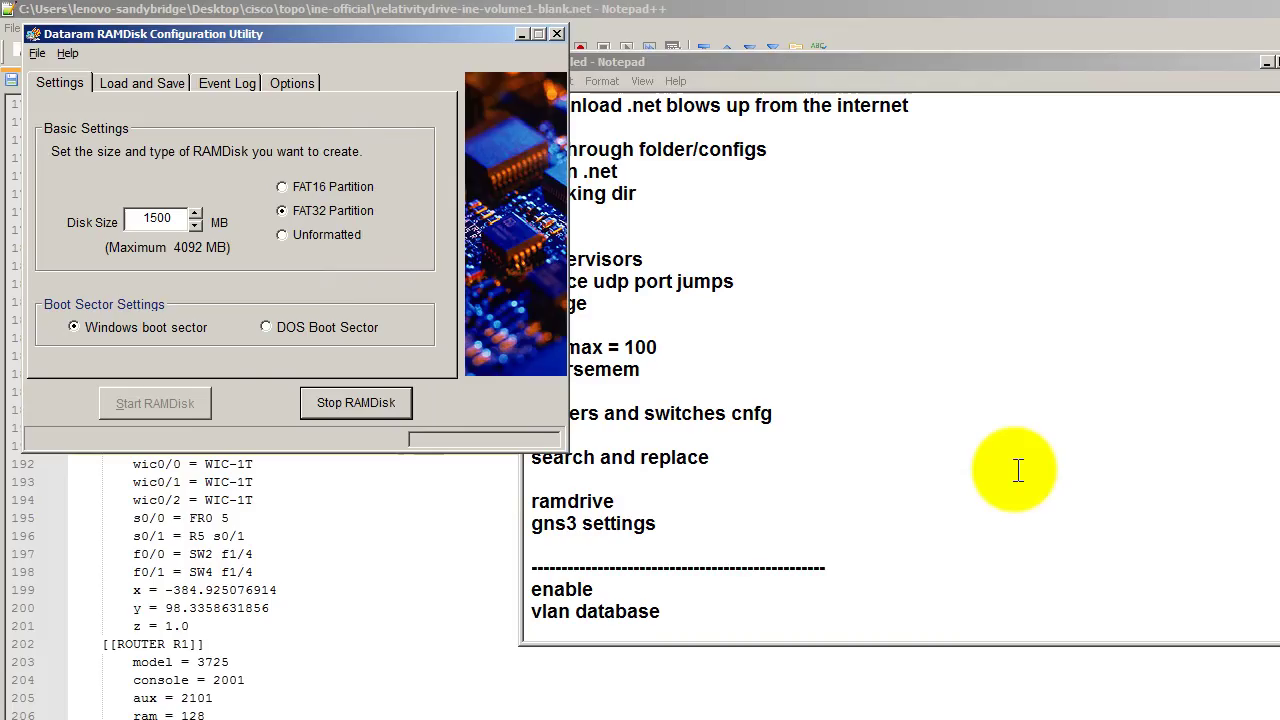
click(480, 552)
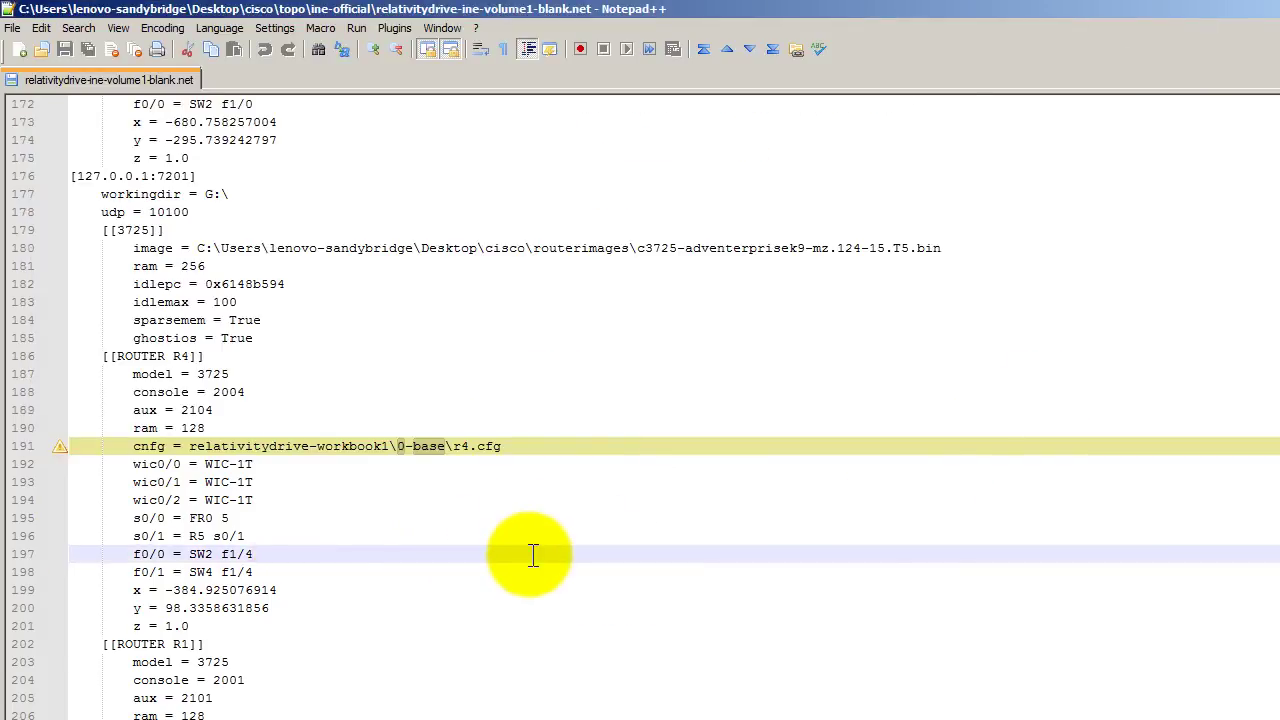
- Select the 'workingdir = G:\' setting on line 3 of the .net file
scroll(533, 555, up, 20)
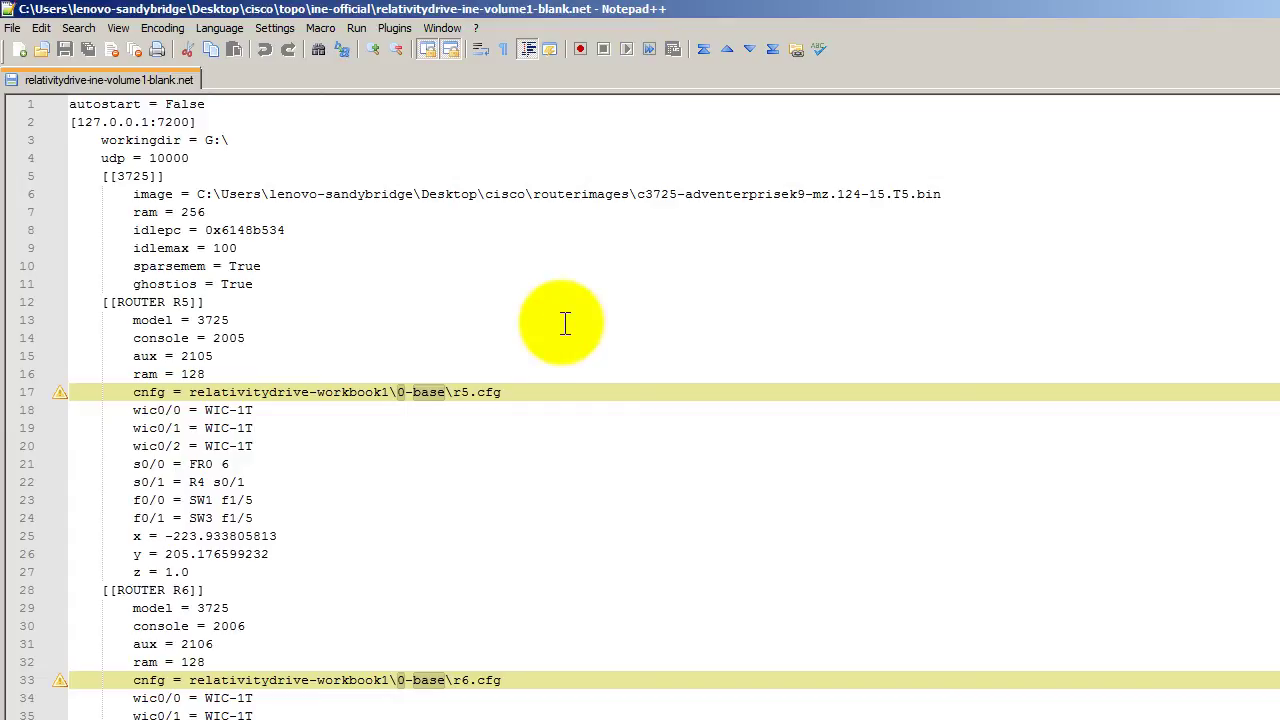
click(113, 140)
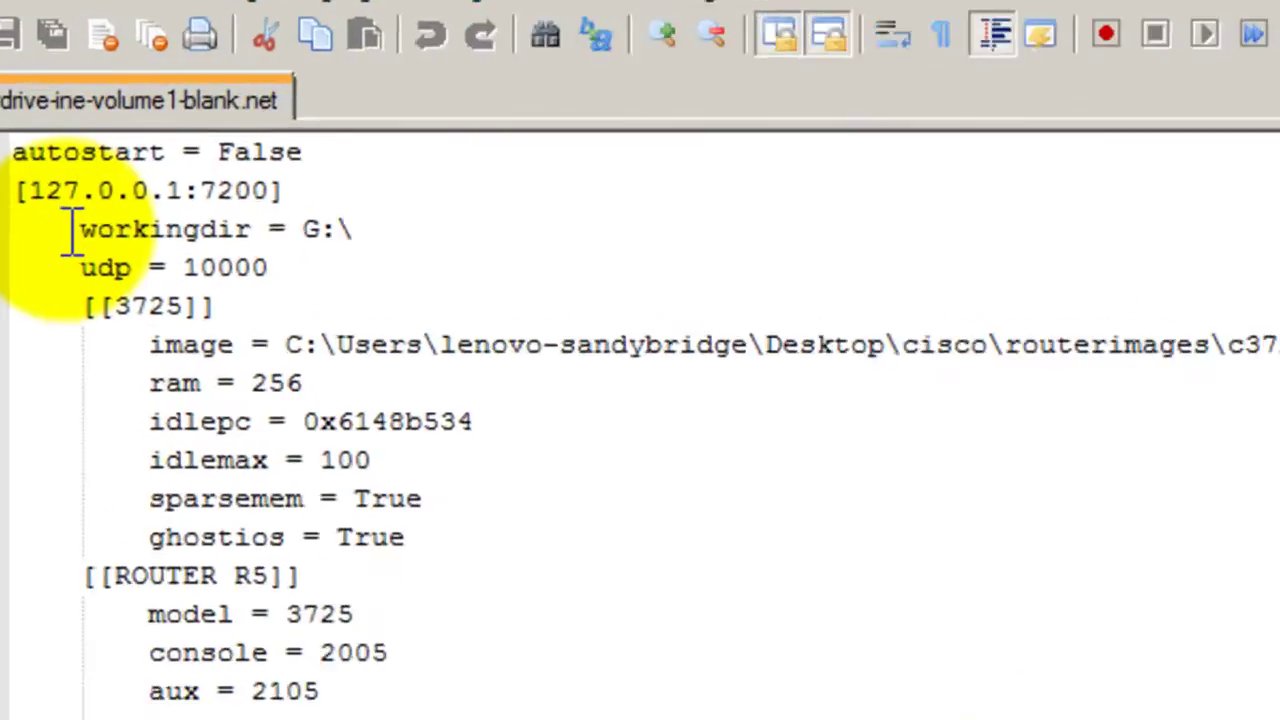
drag(107, 255, 390, 258)
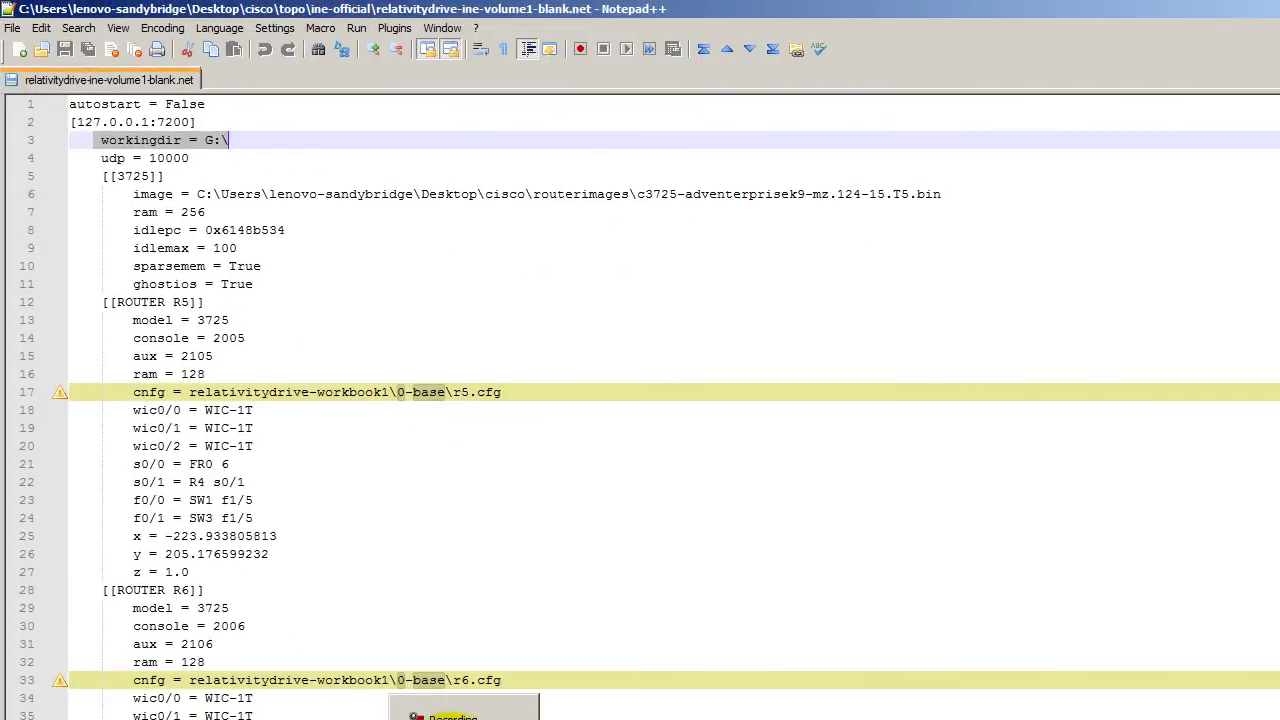
- Show the running 1500 MB RAM disk and the empty Local Disk (G:), then go back to Notepad++
click(360, 712)
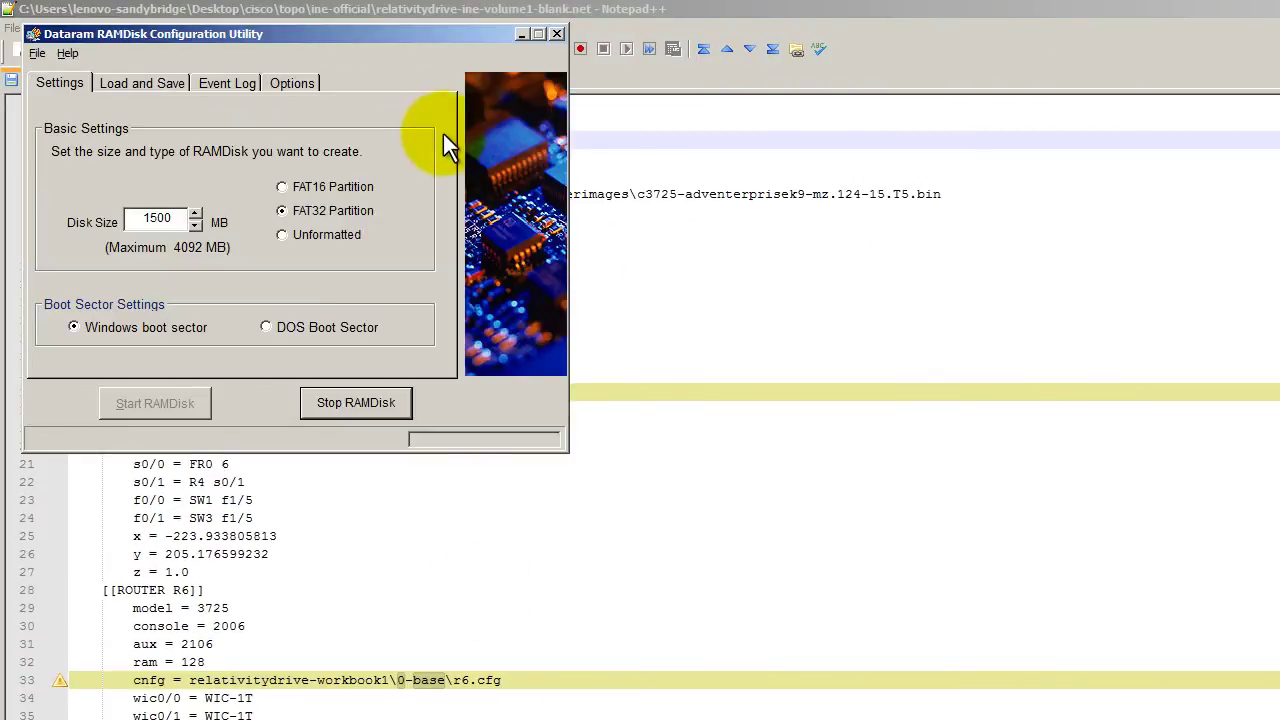
drag(437, 36, 588, 202)
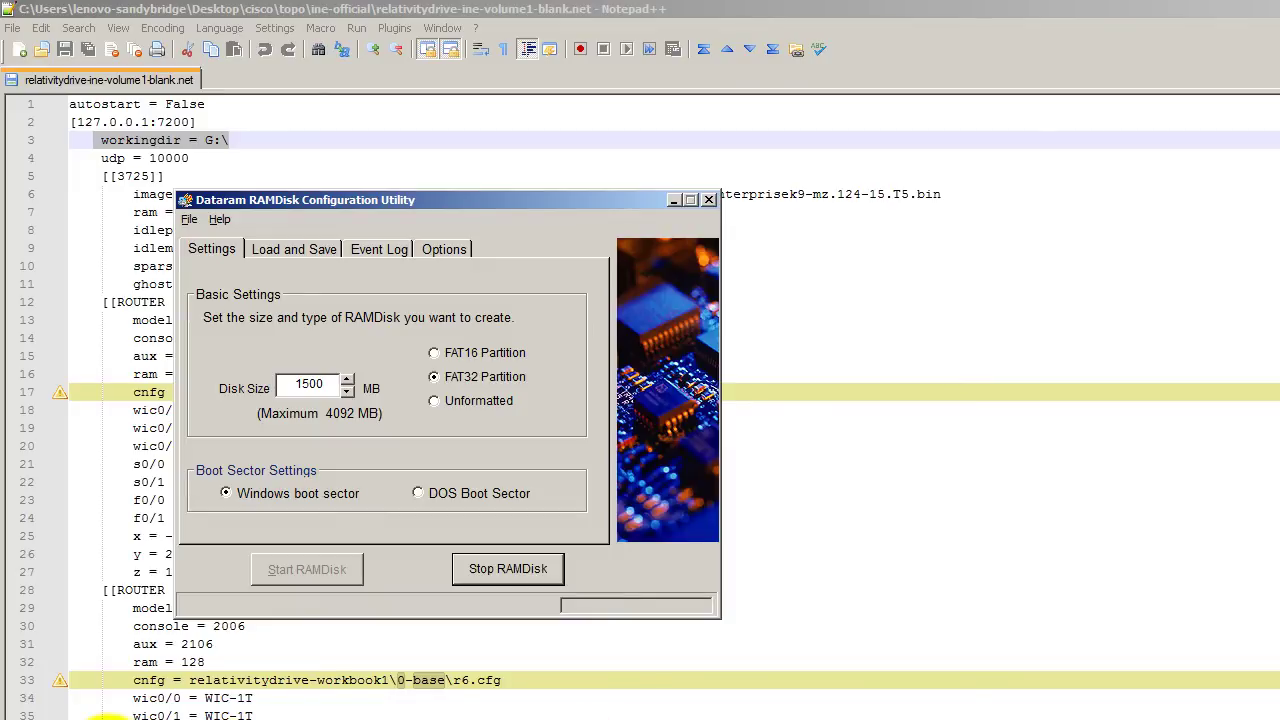
click(189, 708)
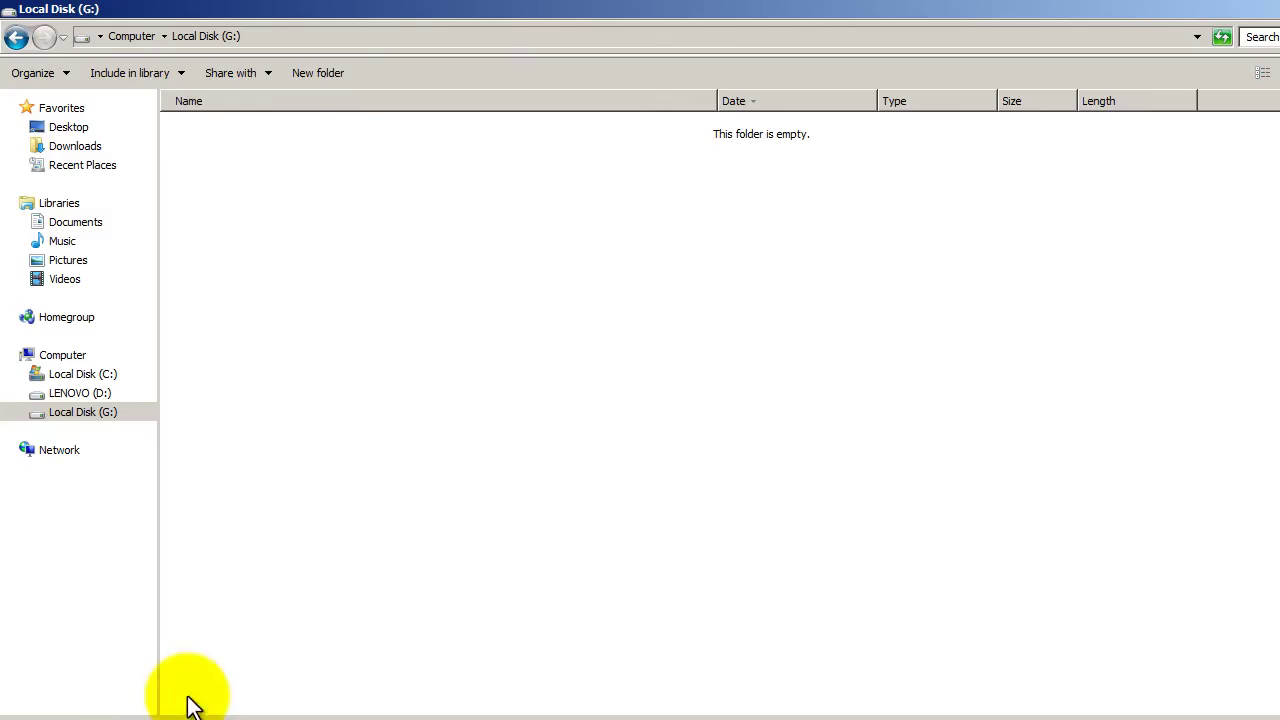
click(80, 418)
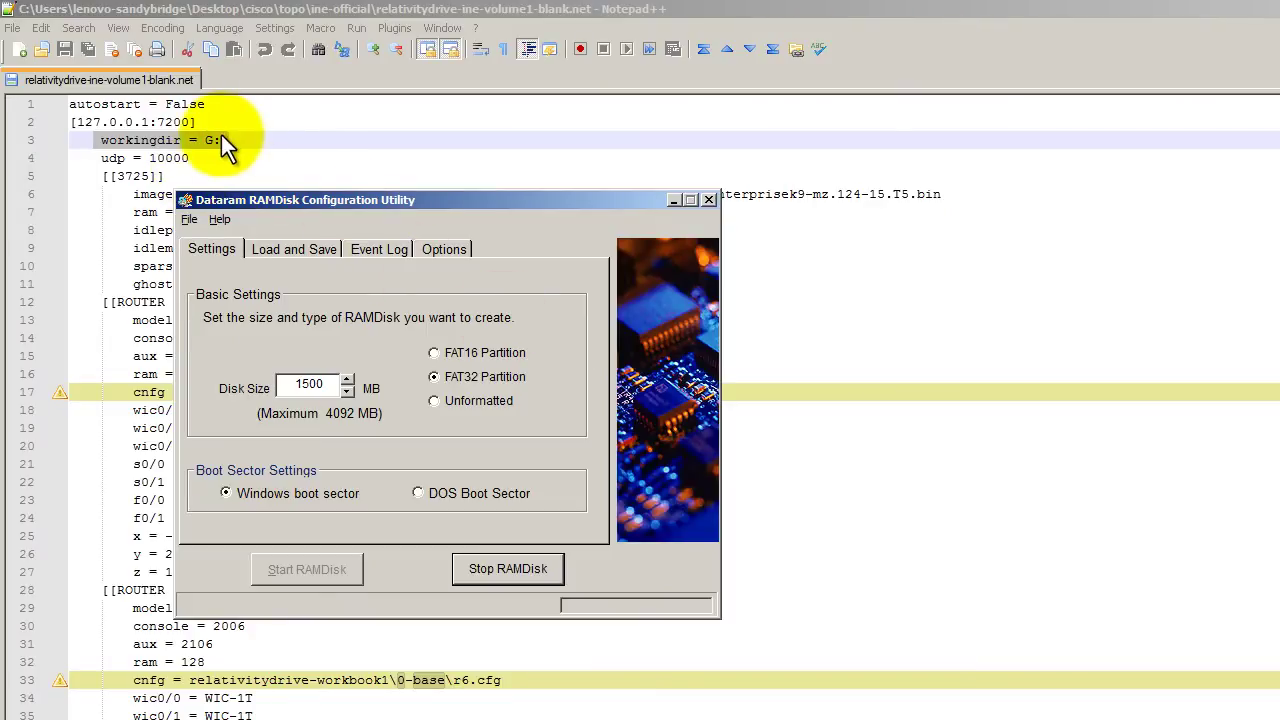
click(850, 460)
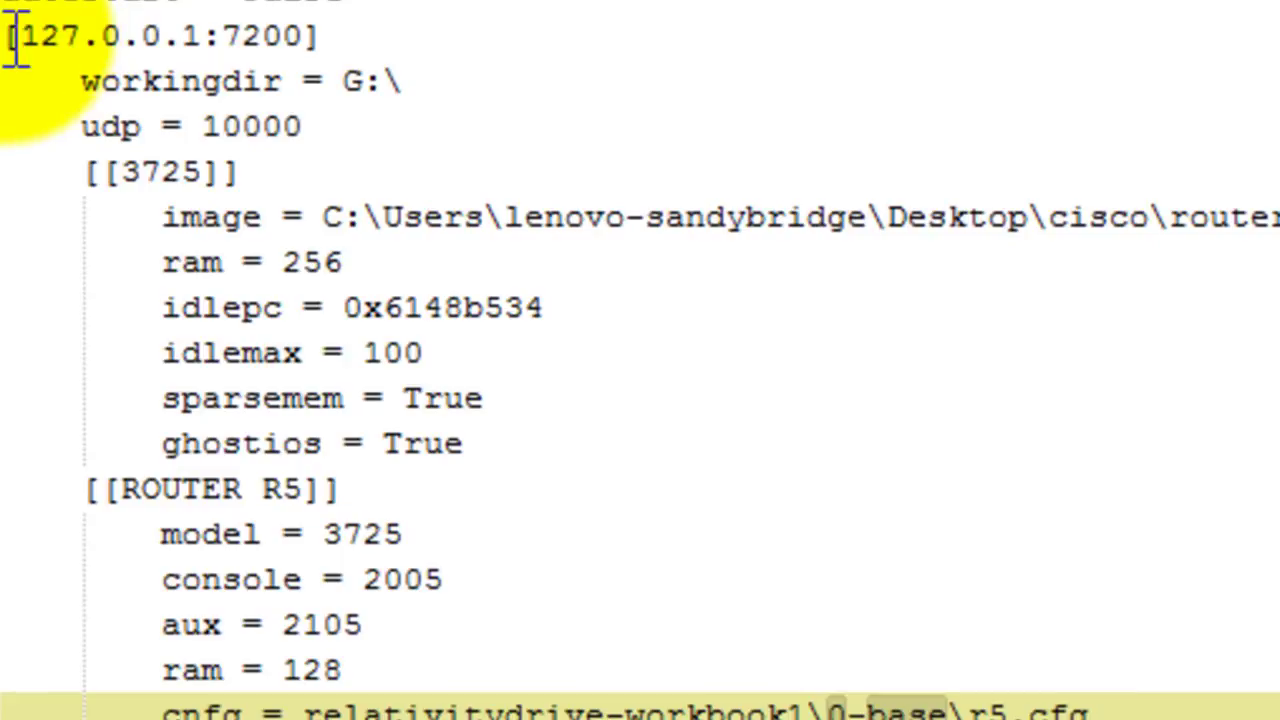
- Select lines 2–11, from '[127.0.0.1:7200]' through 'ghostios = True'
drag(15, 38, 478, 398)
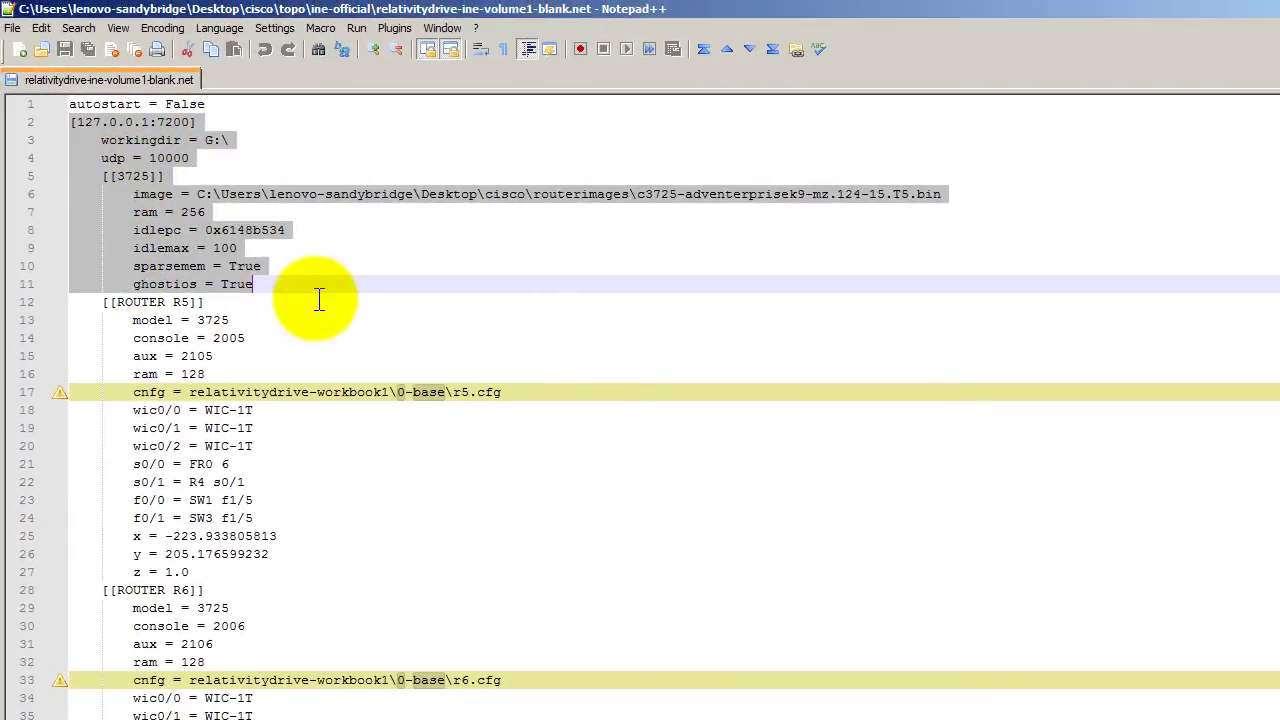
- Select the '[127.0.0.1:7201]' block at line 176 through 'ghostios = True' on line 185
scroll(314, 354, down, 20)
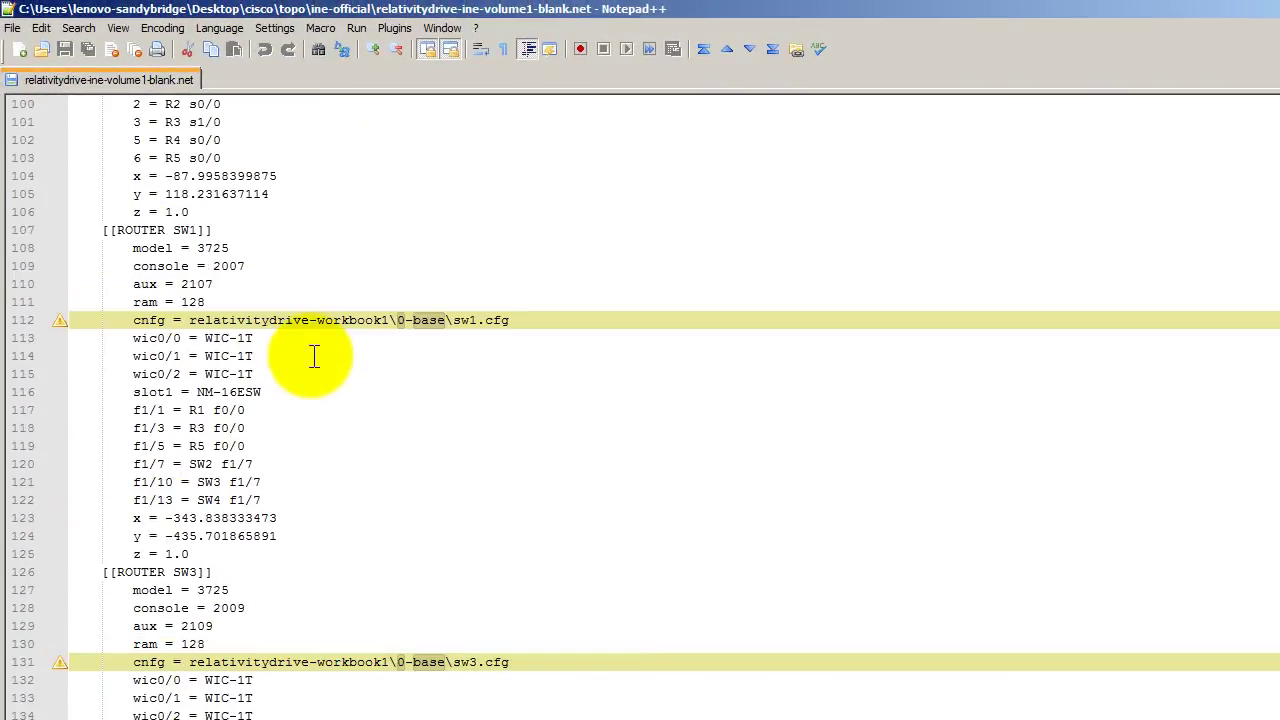
scroll(314, 356, down, 20)
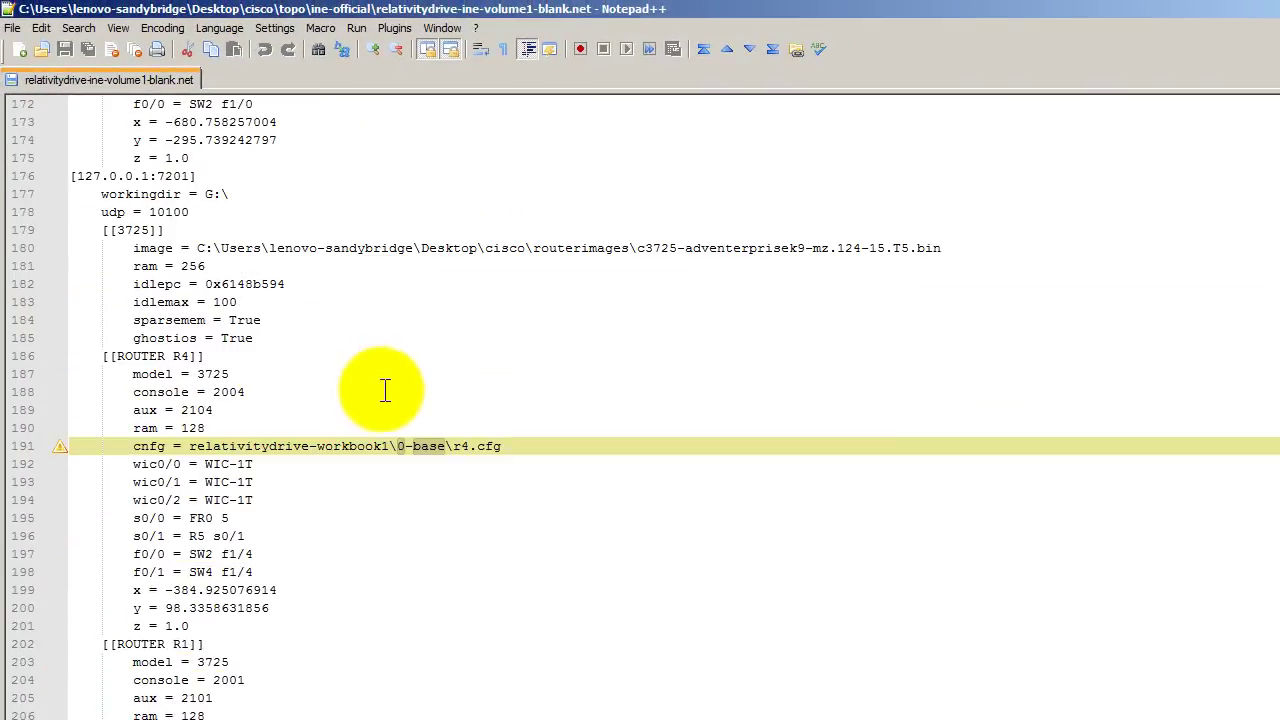
click(74, 178)
drag(74, 183, 294, 333)
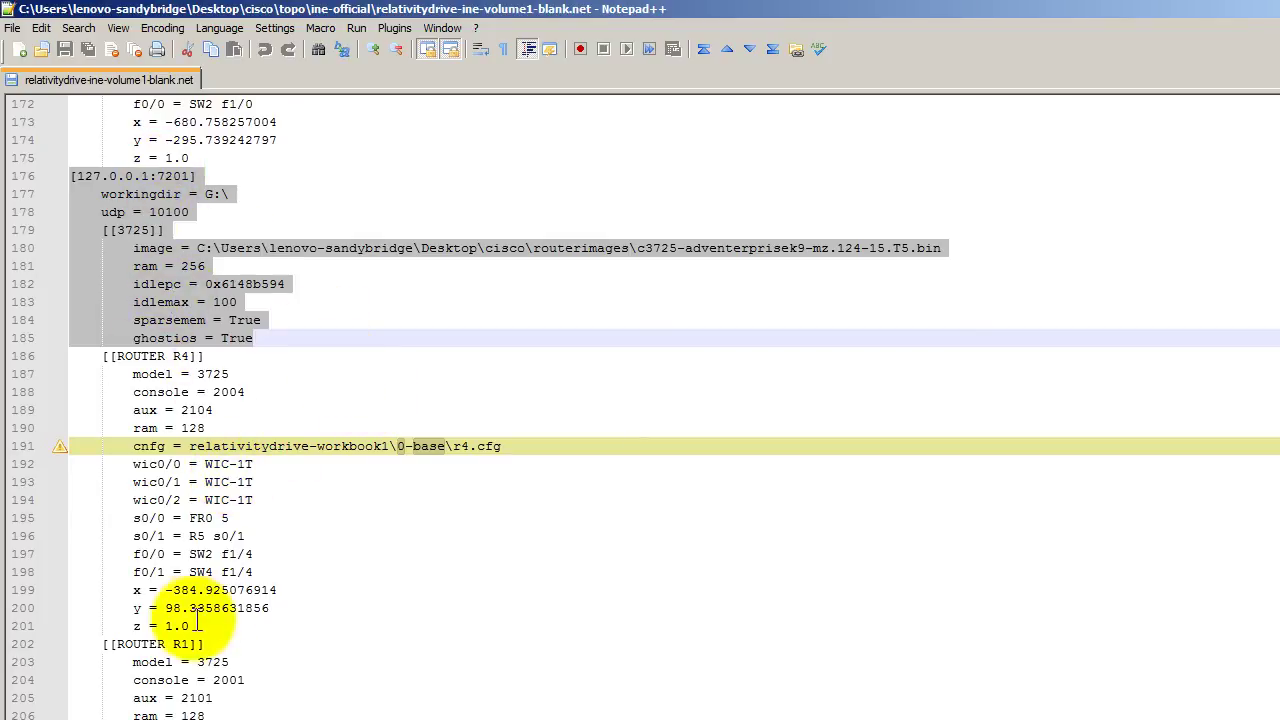
- Scroll through the file and select lines 2–11, the [127.0.0.1:7200] and [[3725]] block
click(339, 610)
scroll(250, 530, down, 6)
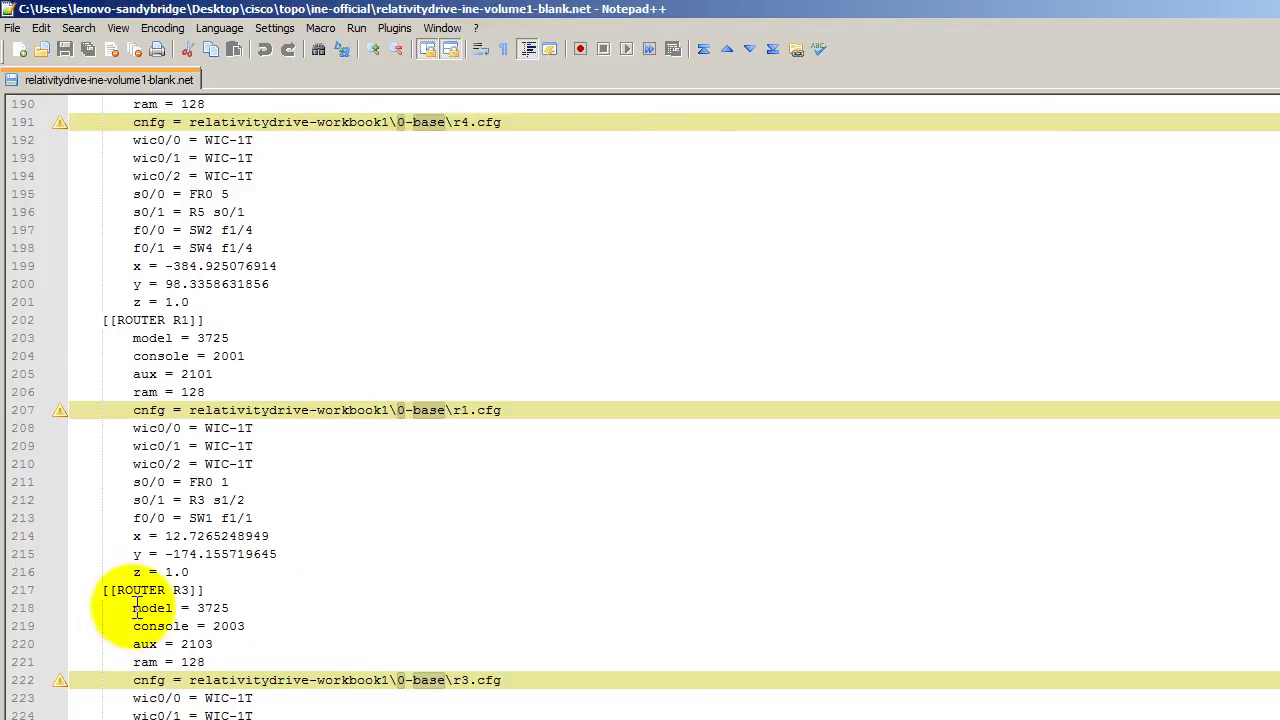
scroll(200, 605, down, 3)
scroll(286, 606, up, 6)
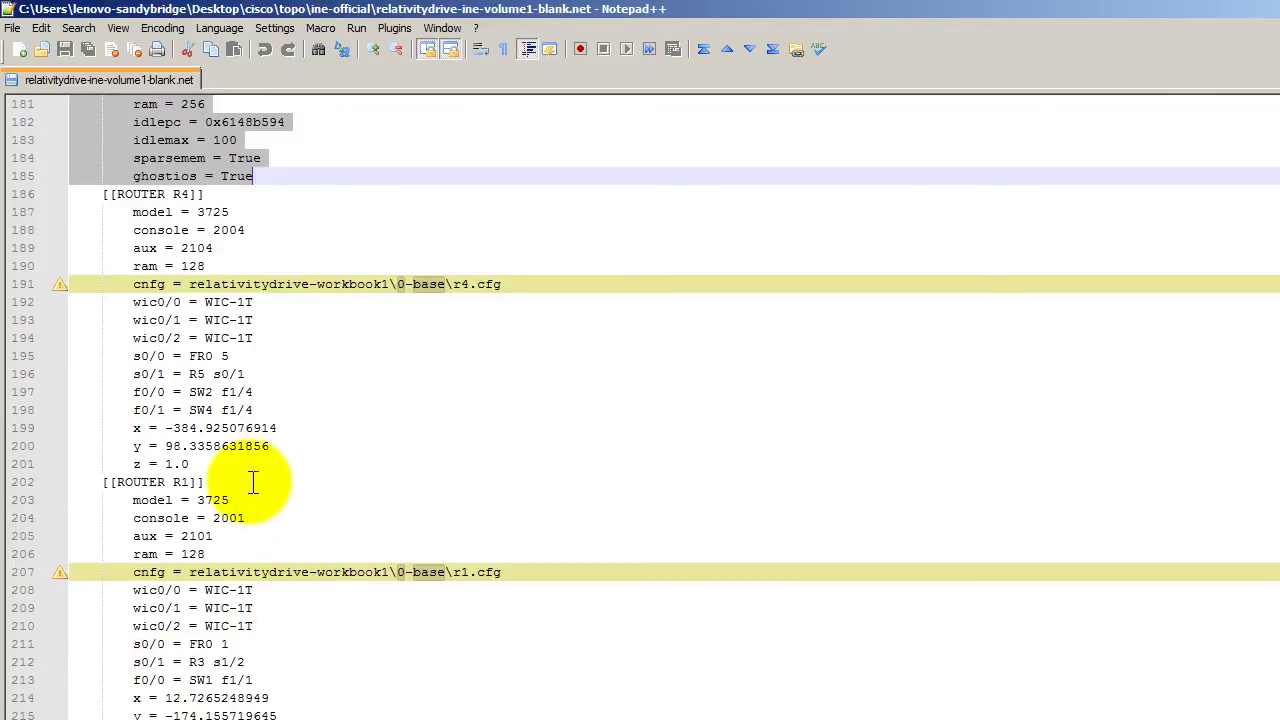
scroll(256, 473, down, 6)
scroll(263, 409, down, 6)
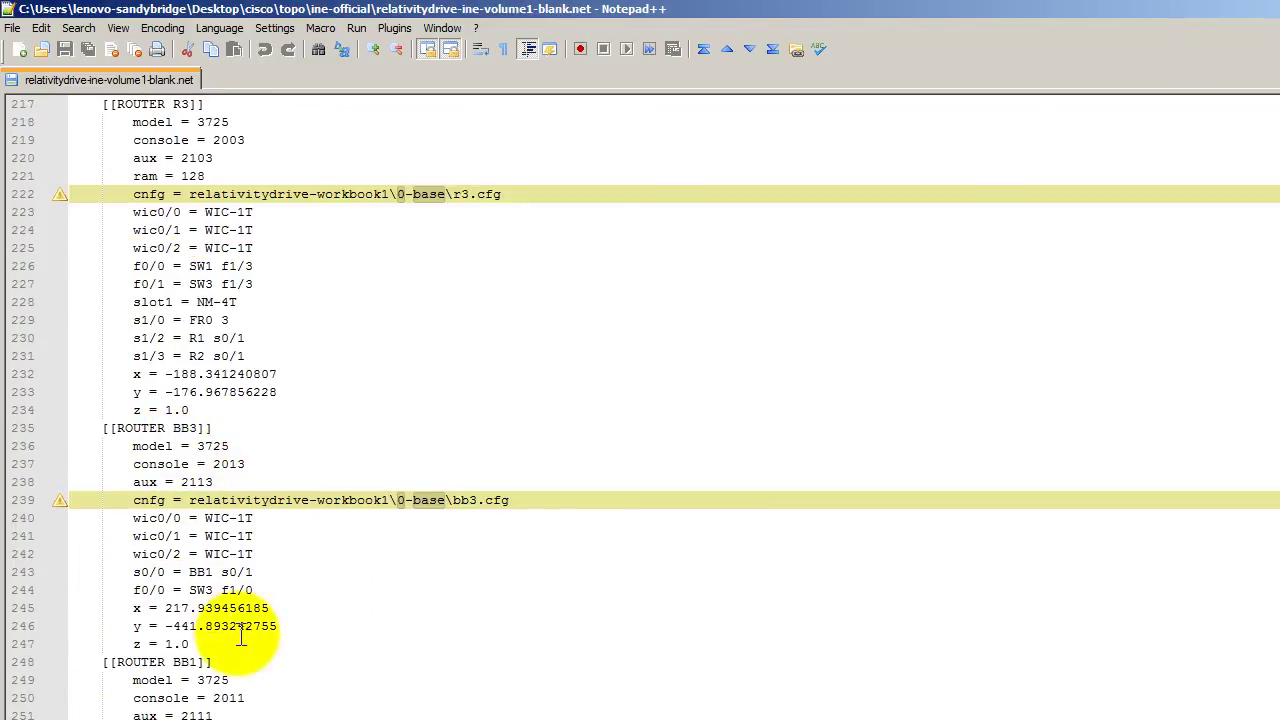
scroll(268, 595, up, 6)
scroll(337, 514, down, 10)
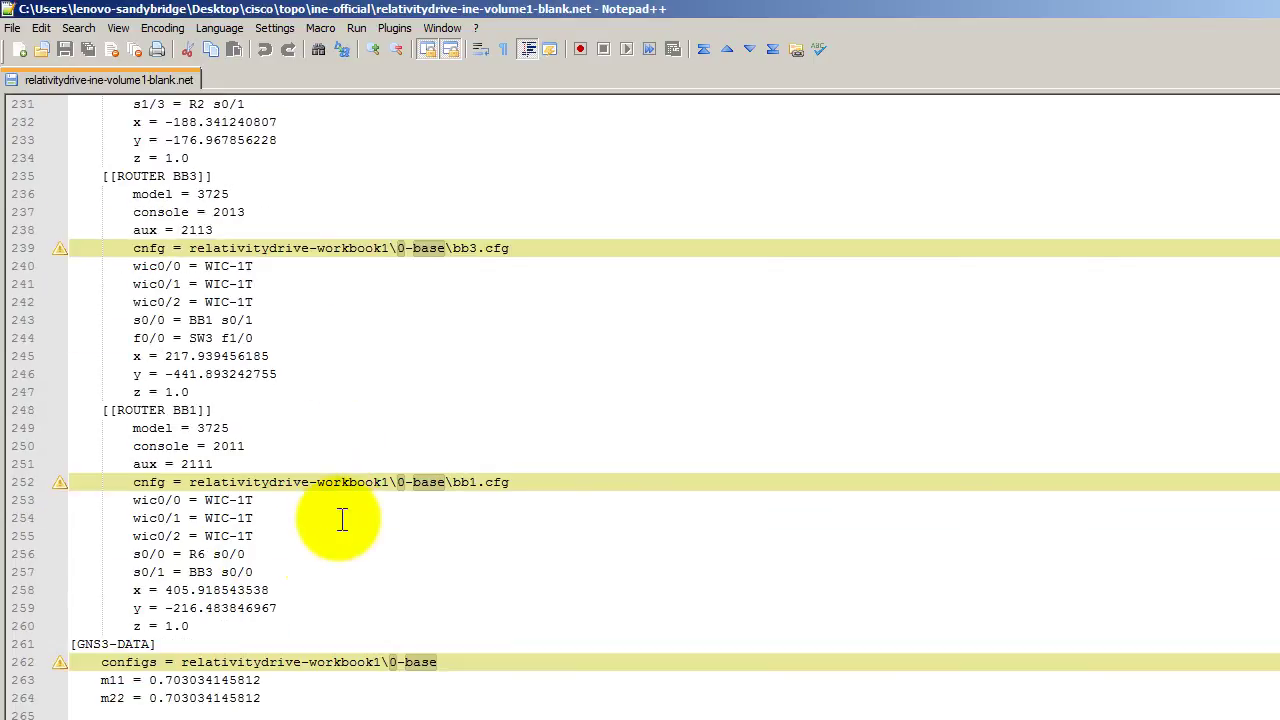
scroll(290, 563, up, 12)
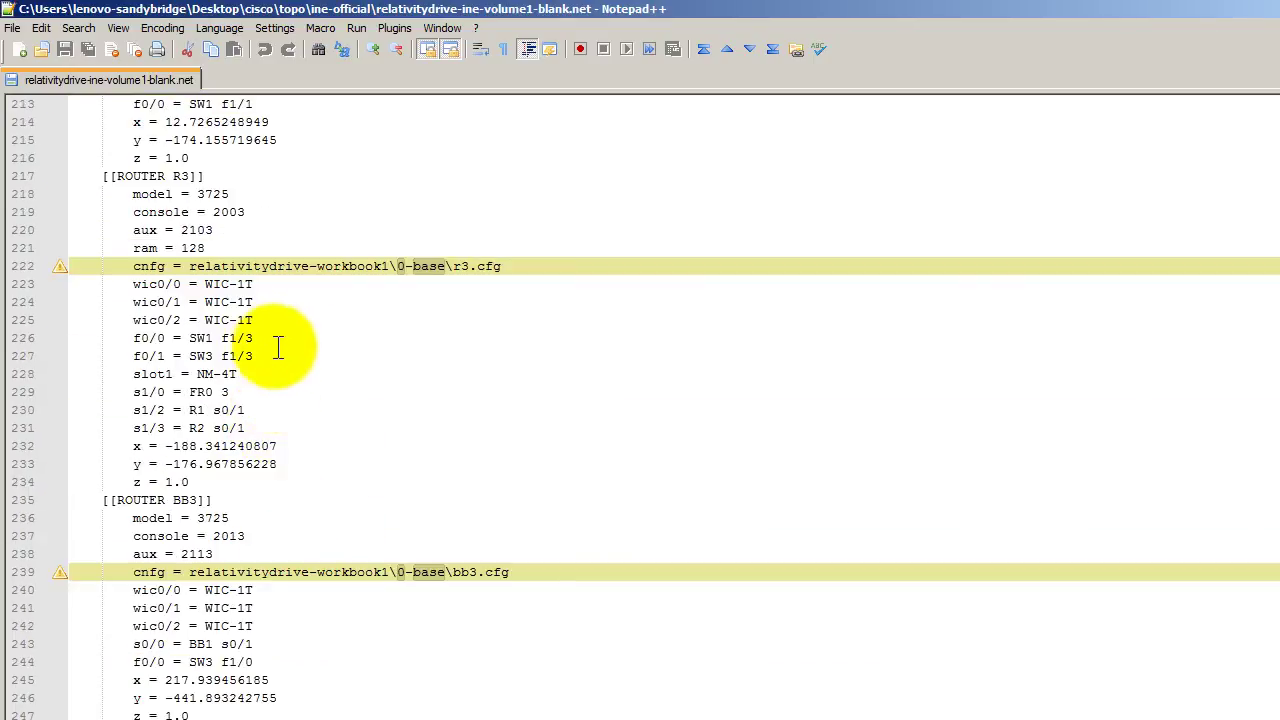
scroll(268, 320, up, 6)
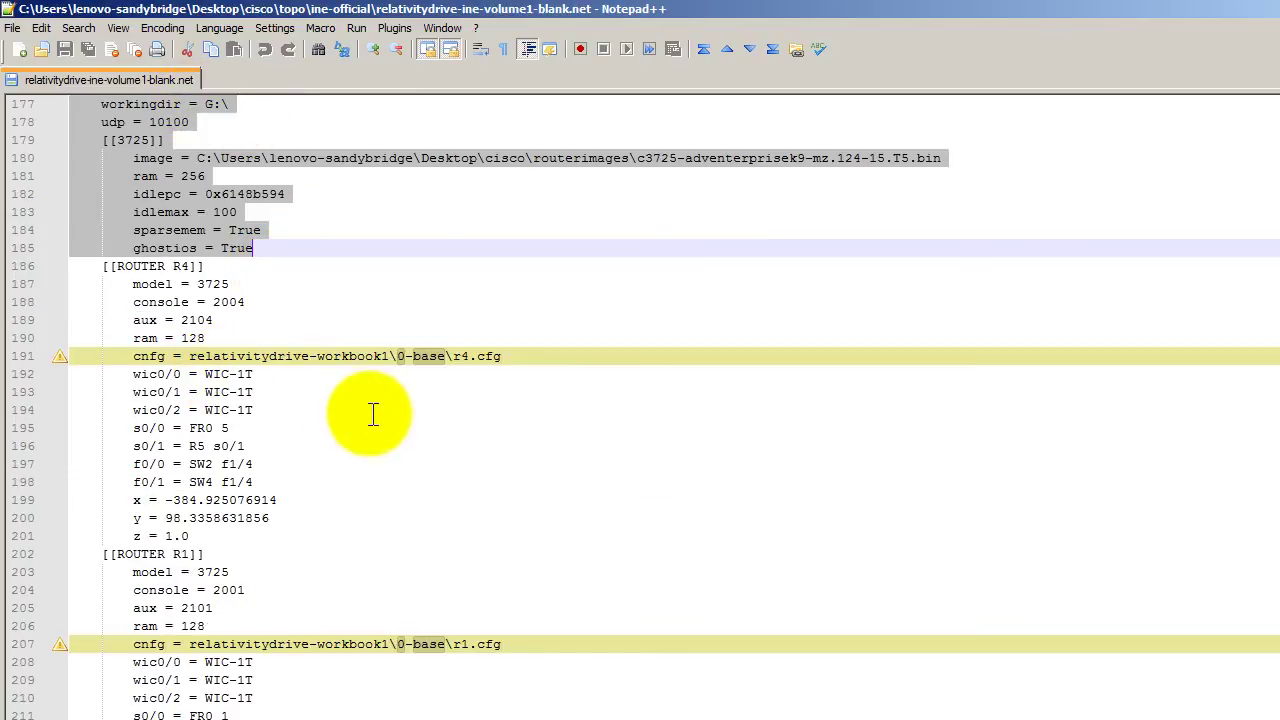
scroll(352, 517, up, 20)
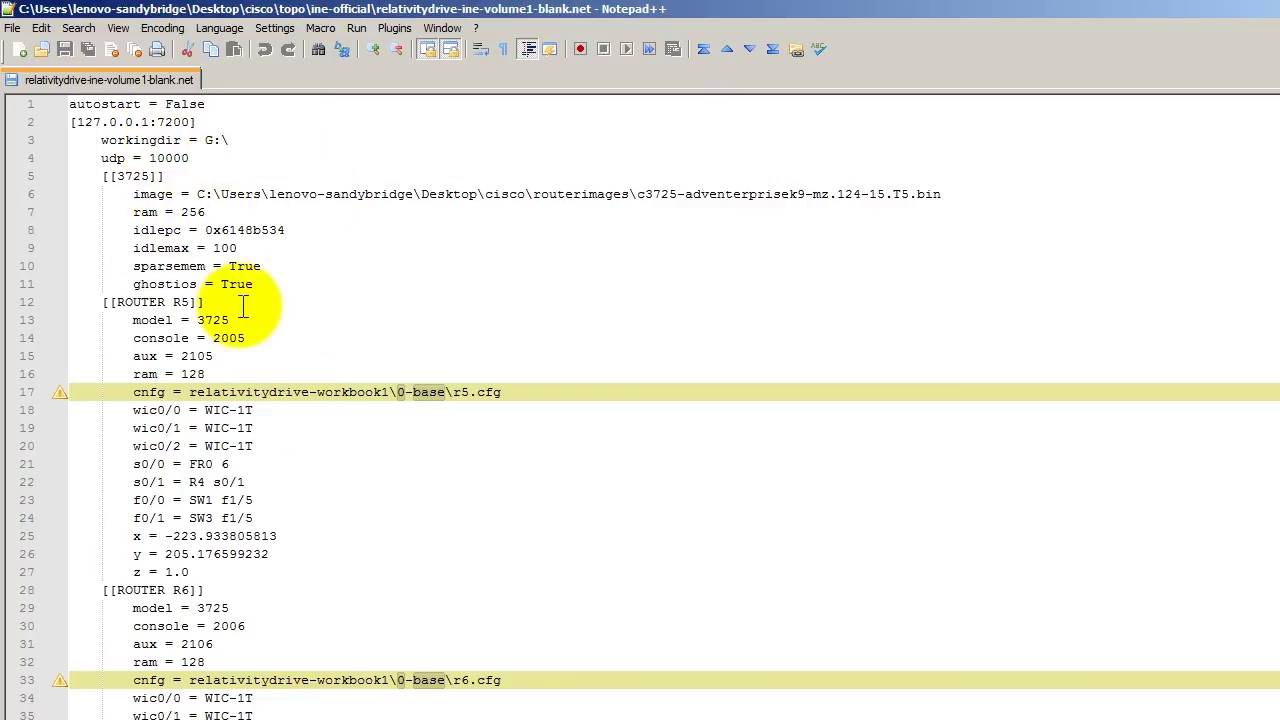
scroll(240, 308, down, 18)
scroll(240, 308, down, 15)
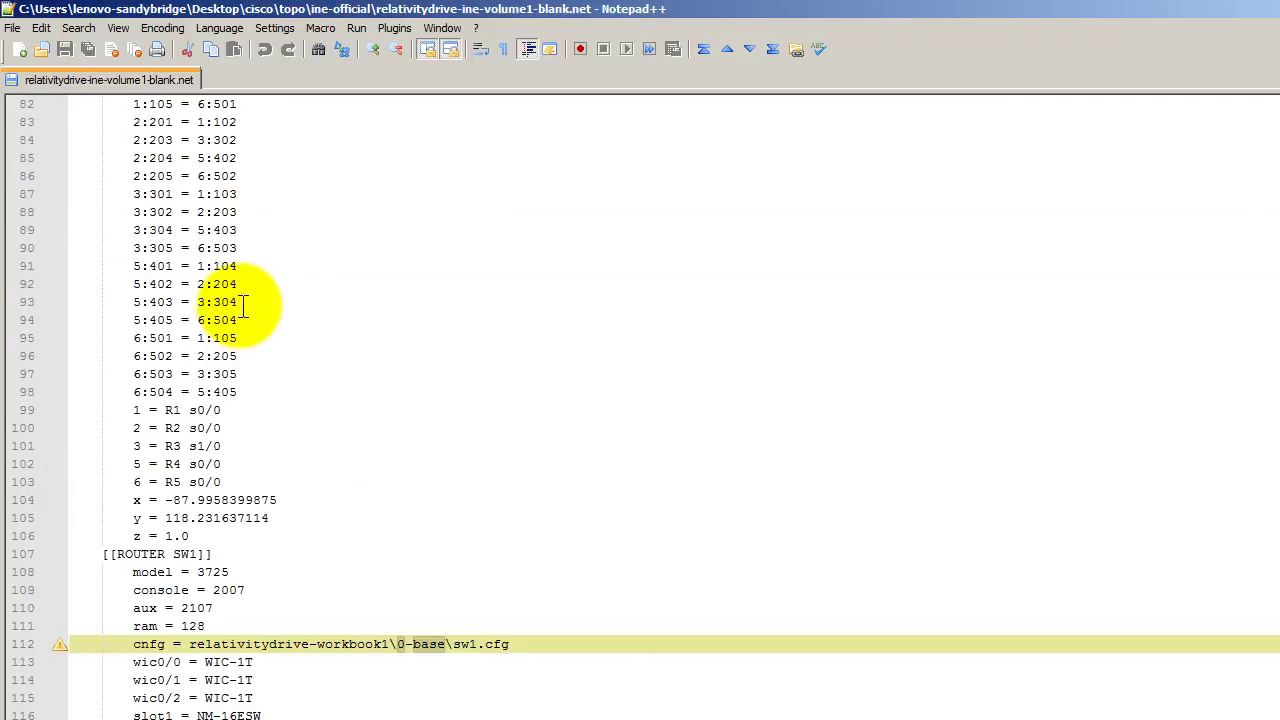
scroll(500, 530, down, 6)
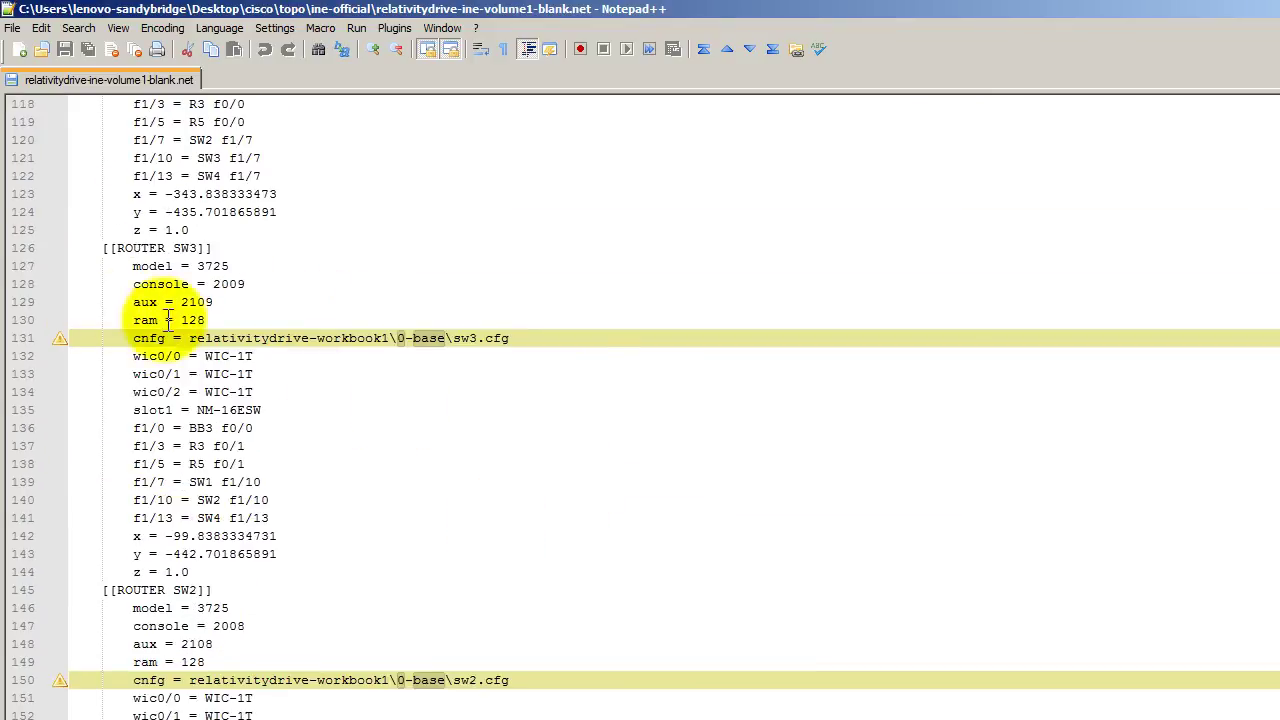
scroll(286, 329, down, 6)
scroll(285, 330, down, 6)
scroll(285, 330, down, 3)
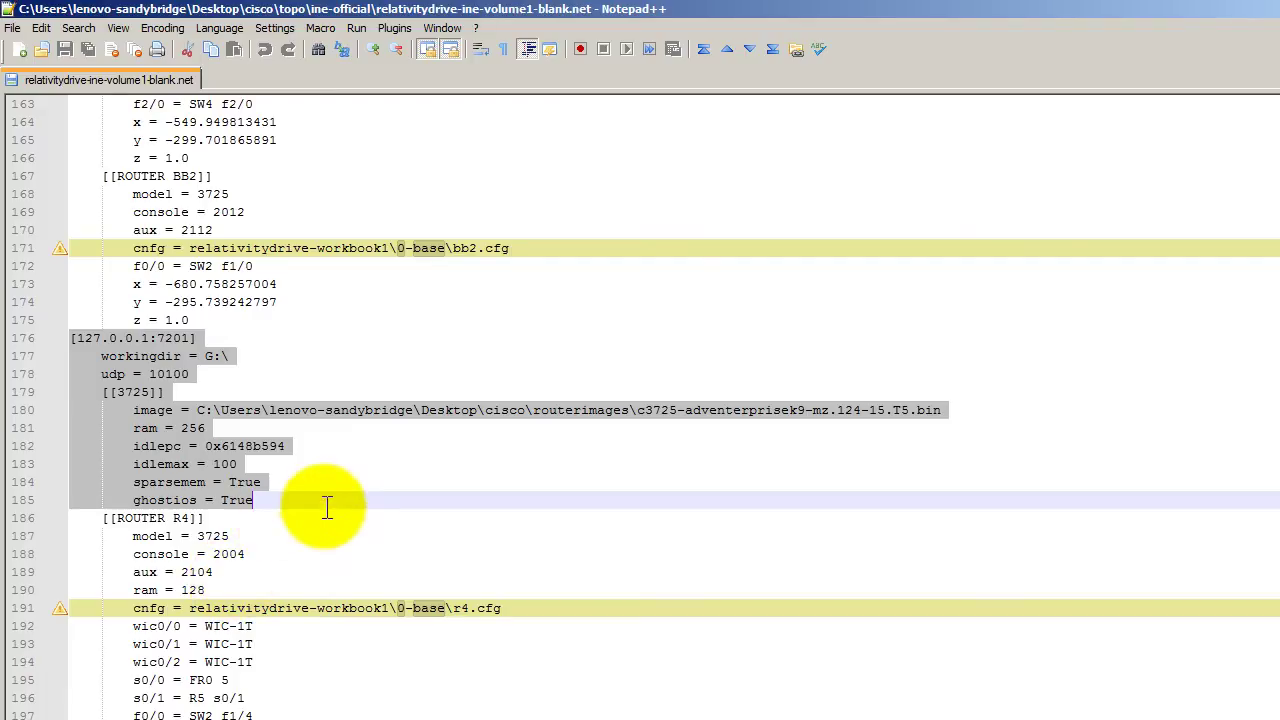
scroll(329, 506, up, 20)
scroll(347, 507, up, 6)
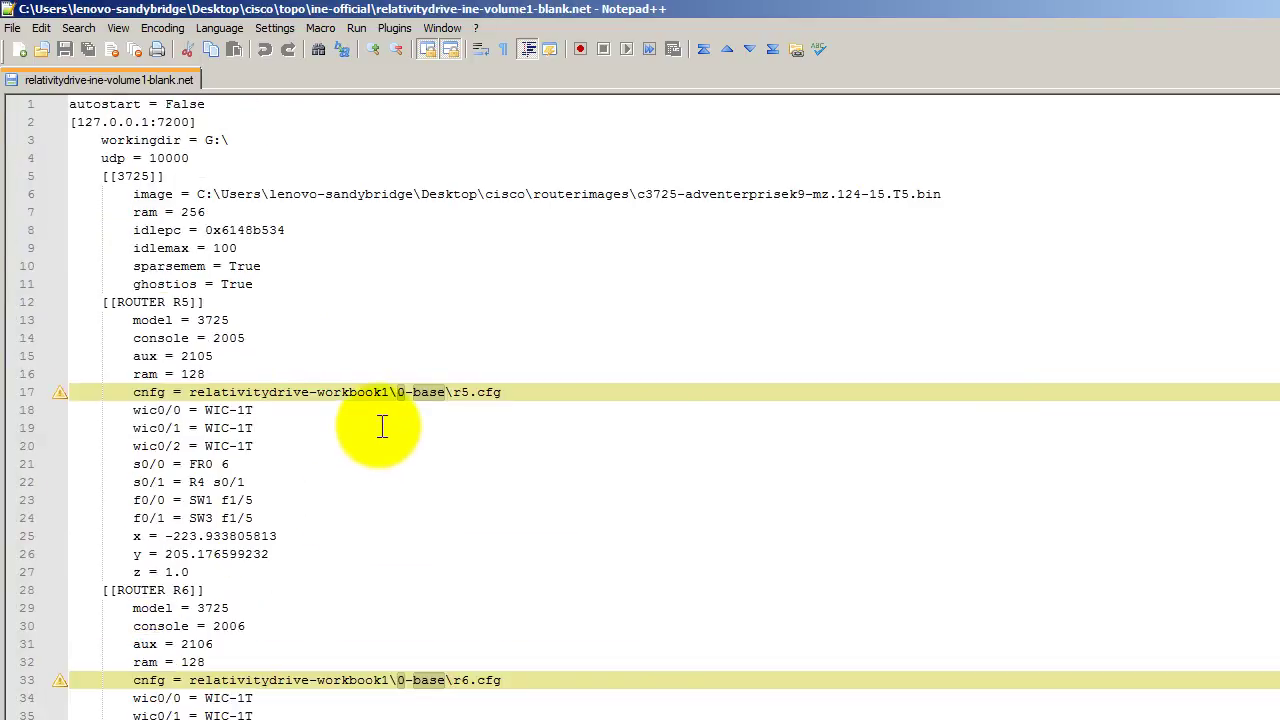
drag(259, 284, 44, 128)
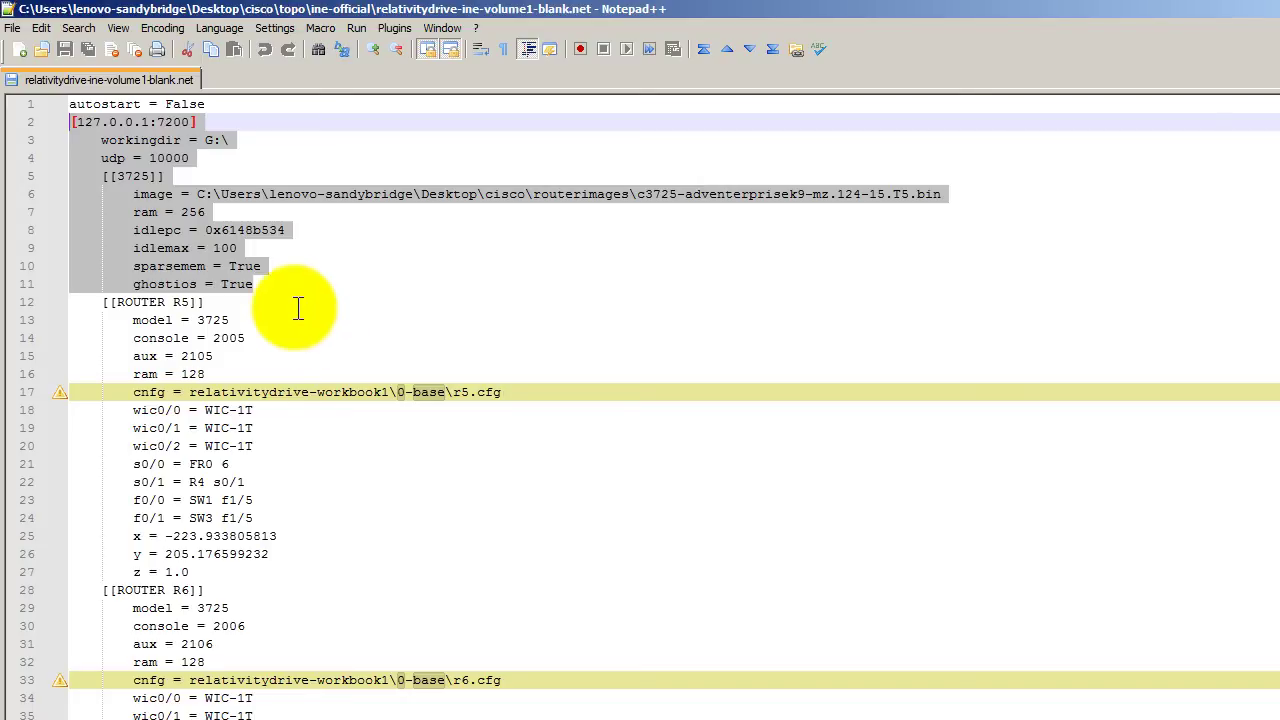
click(181, 212)
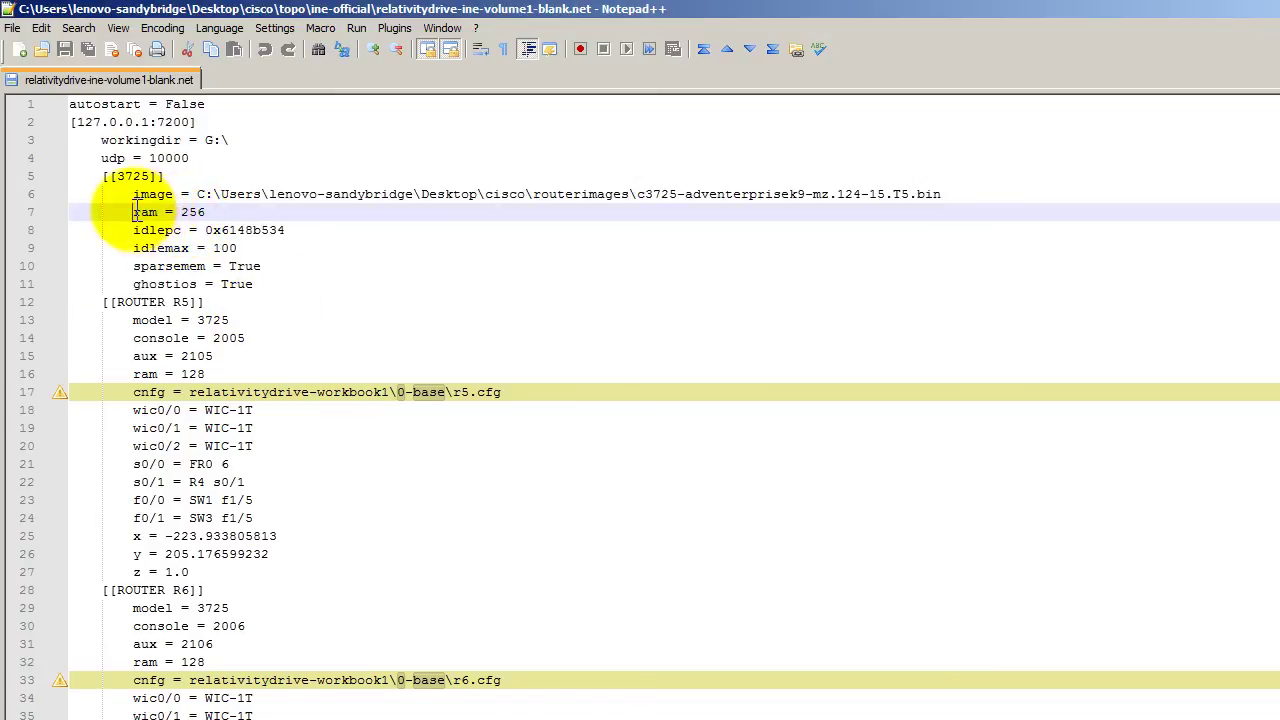
drag(133, 212, 205, 212)
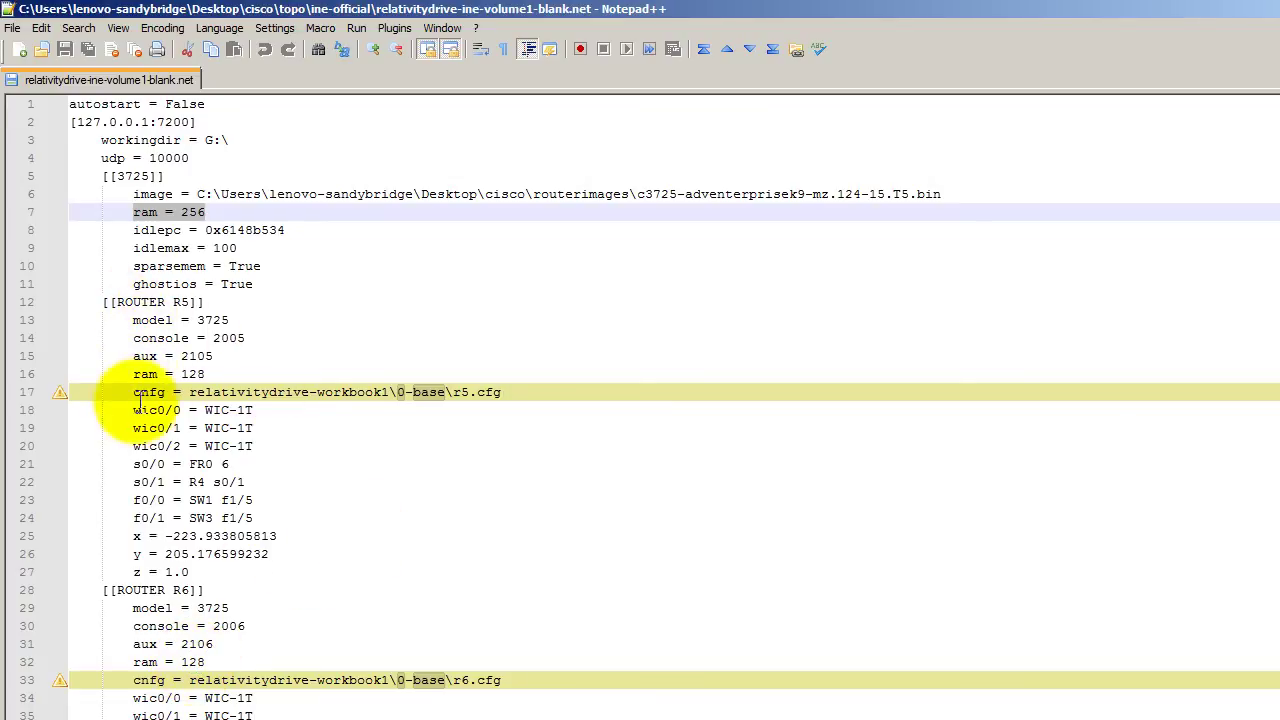
drag(131, 380, 203, 375)
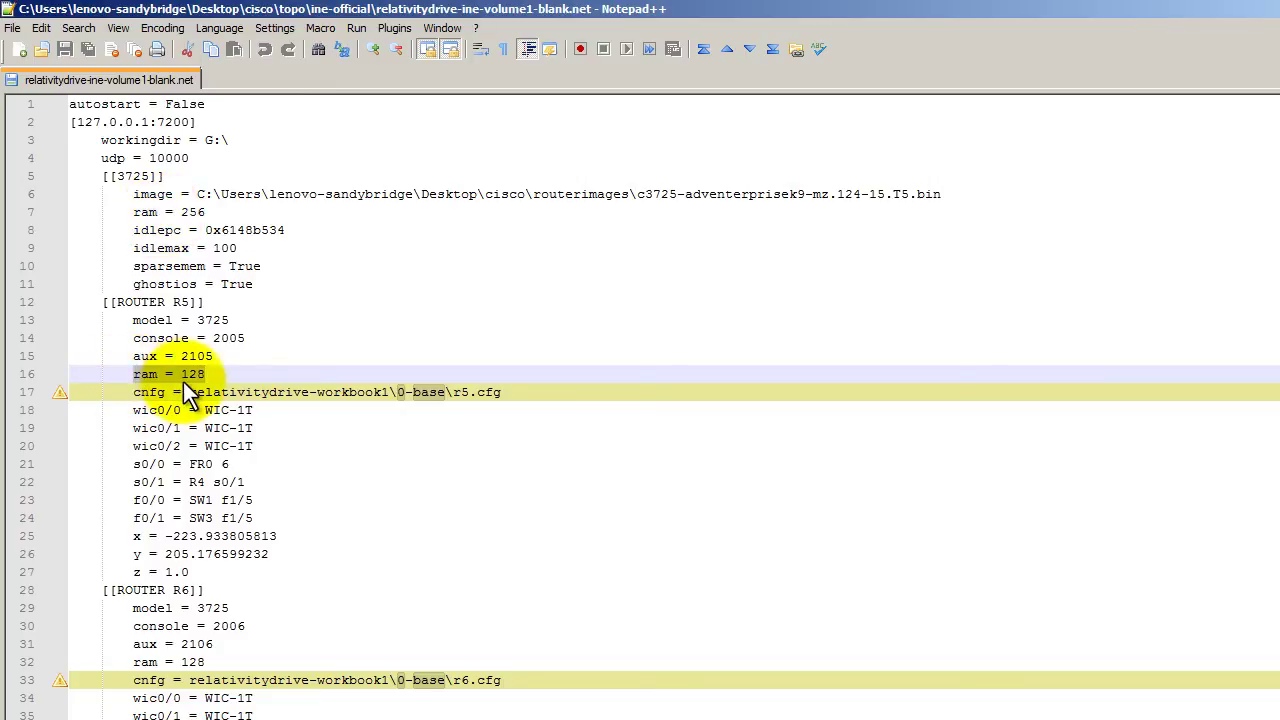
click(136, 212)
drag(136, 212, 220, 212)
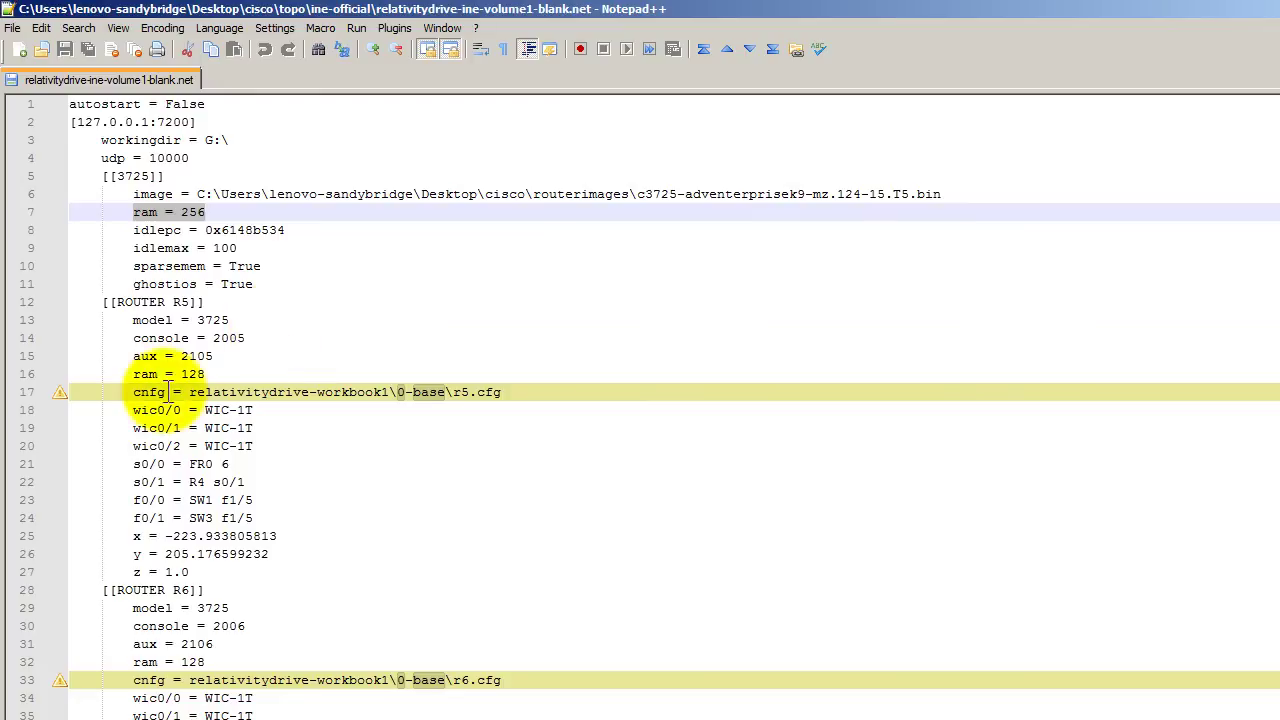
drag(133, 373, 205, 374)
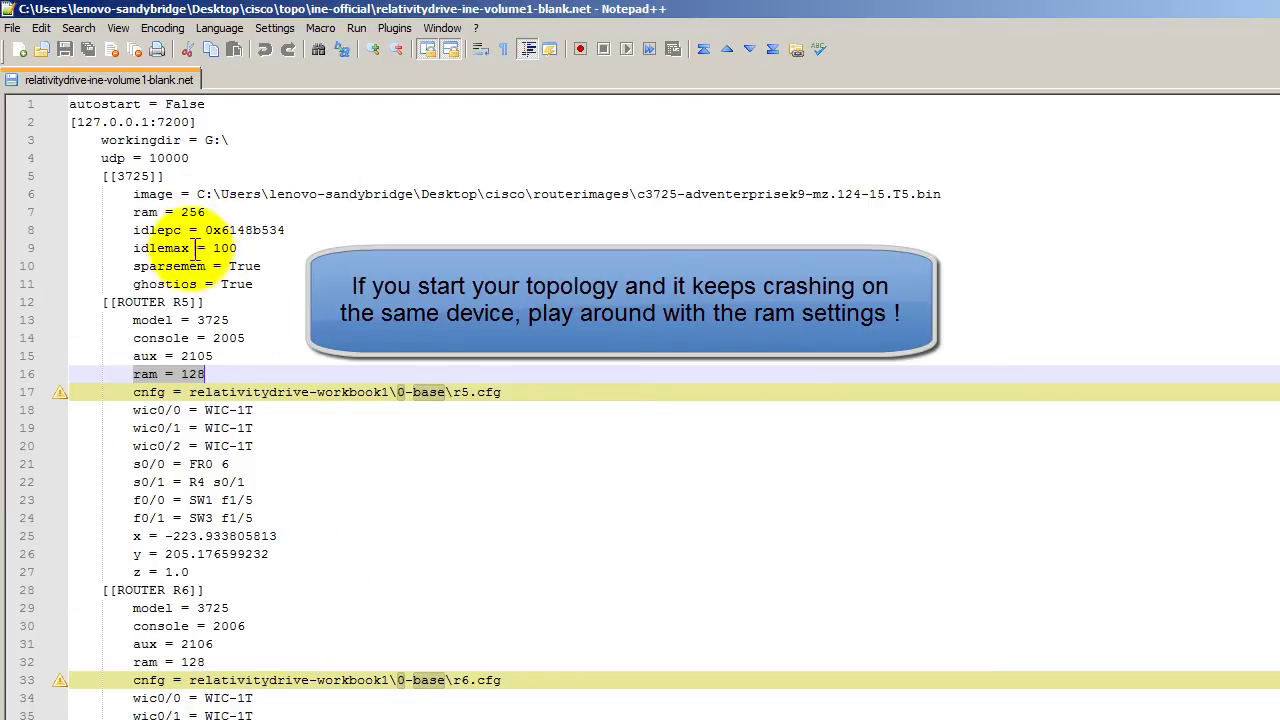
drag(206, 230, 286, 230)
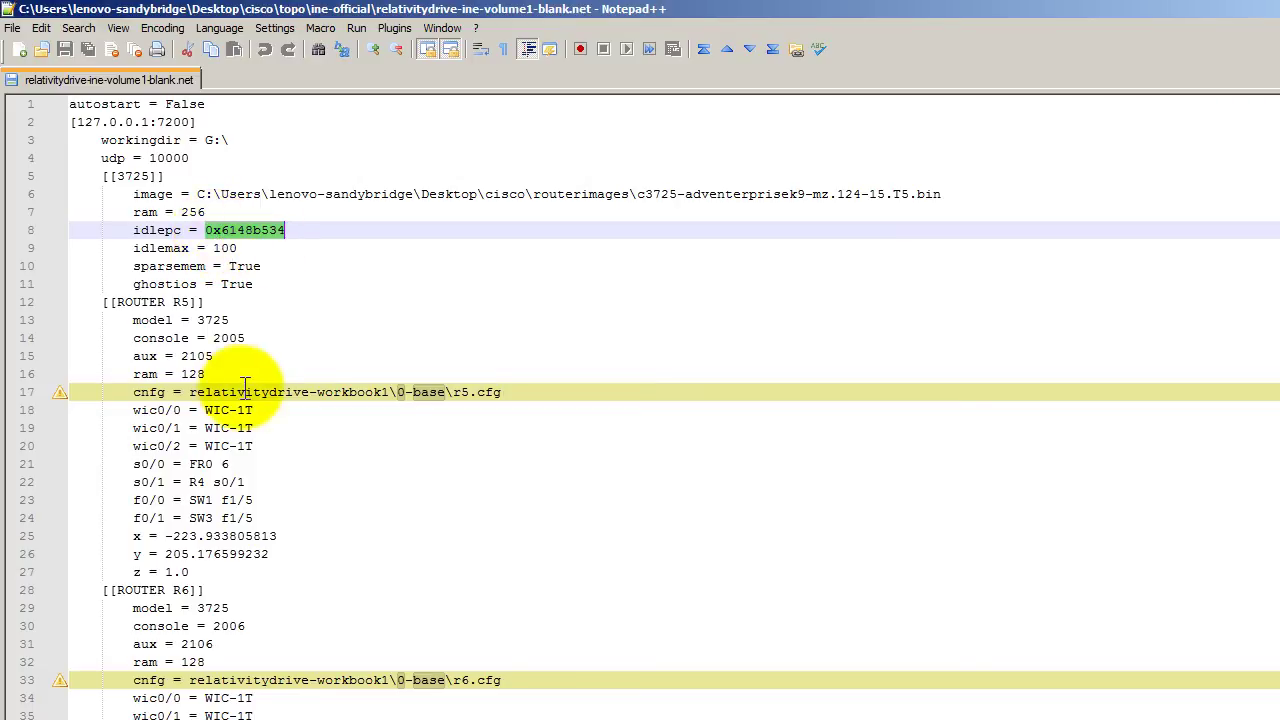
drag(197, 194, 929, 191)
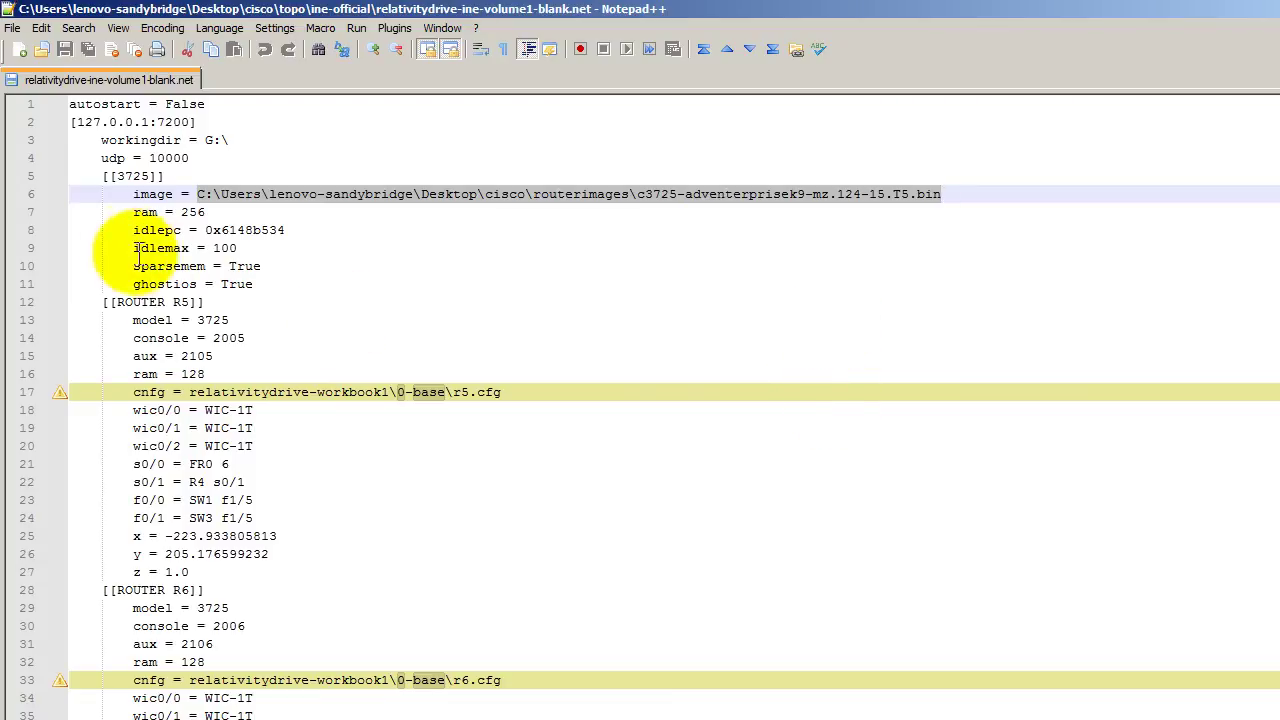
click(237, 248)
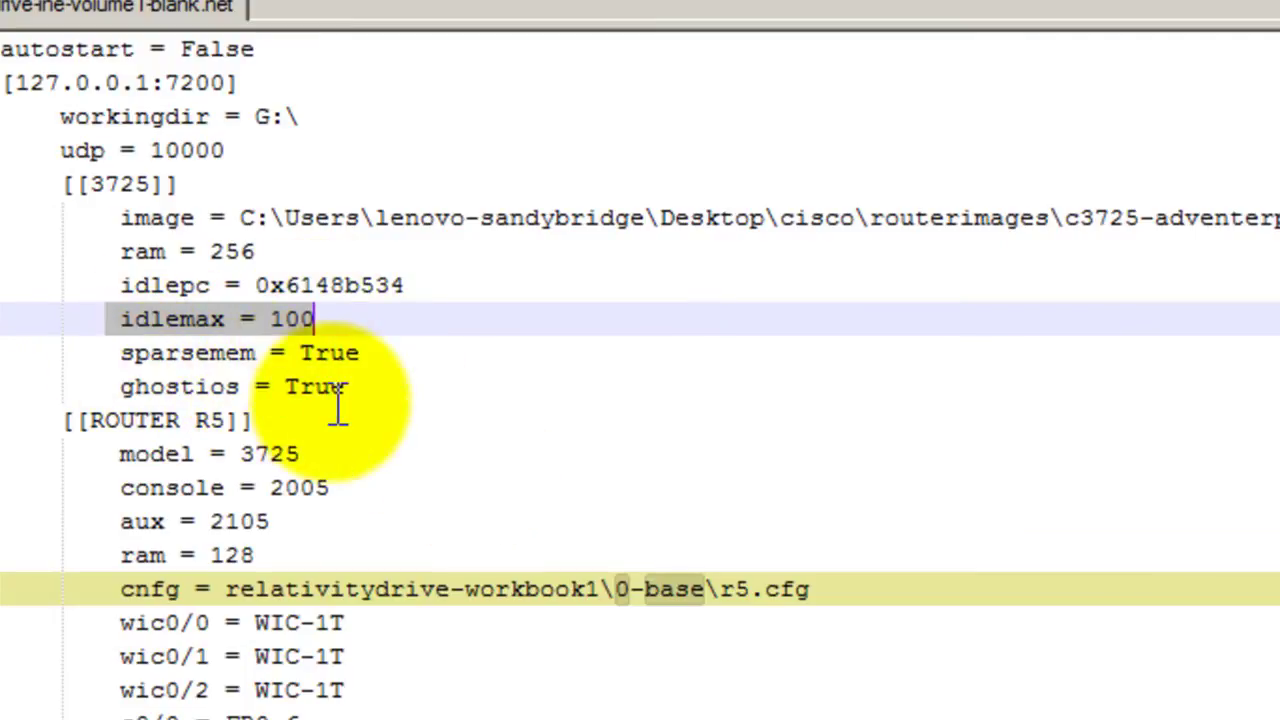
drag(378, 400, 46, 318)
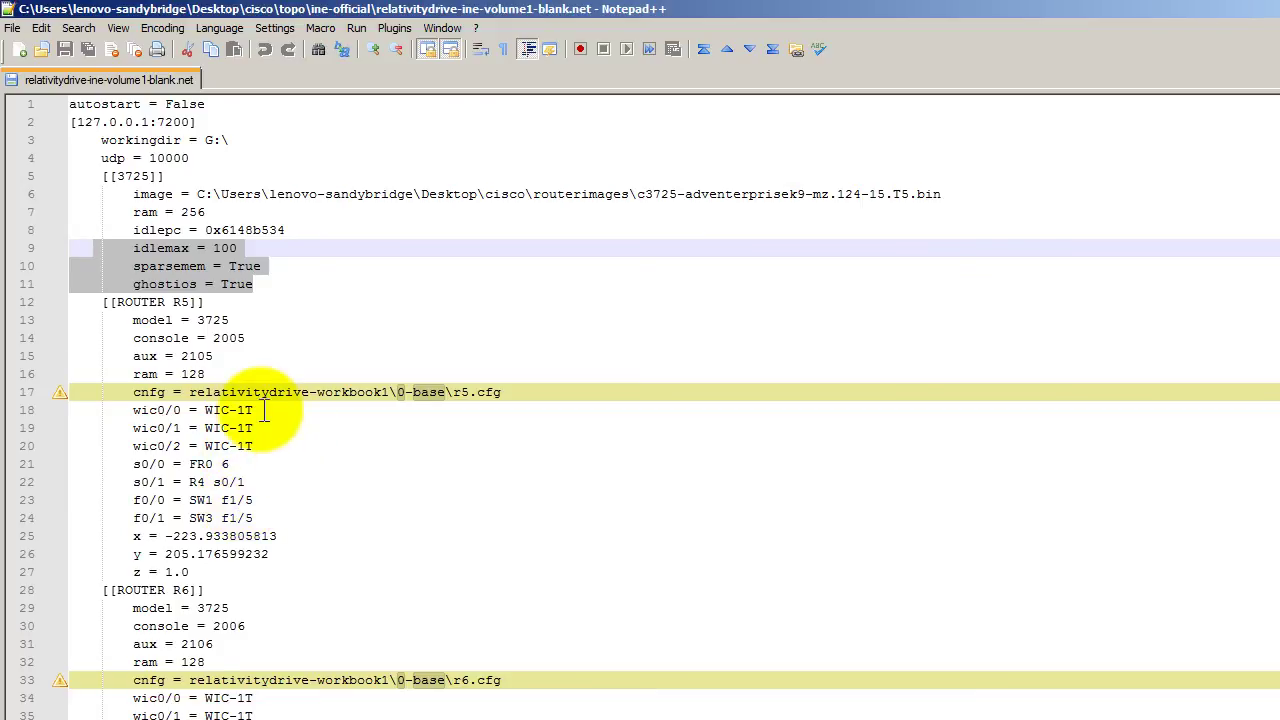
click(123, 301)
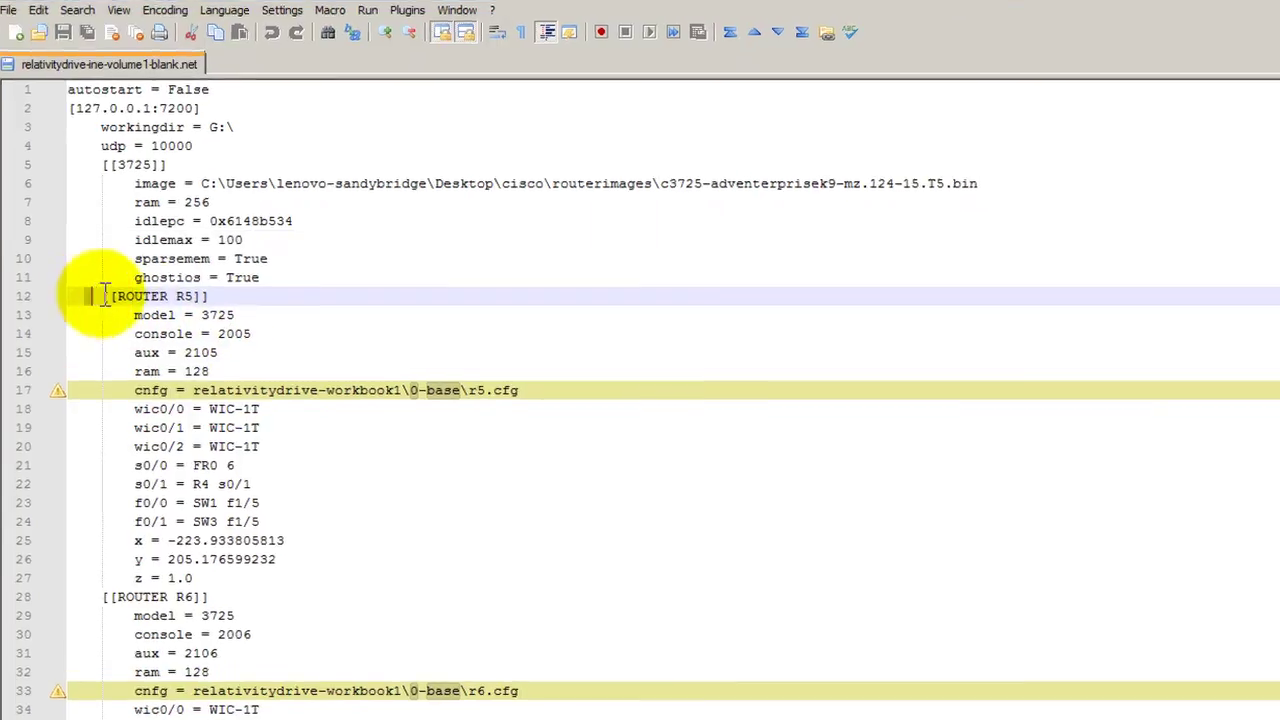
drag(123, 290, 383, 572)
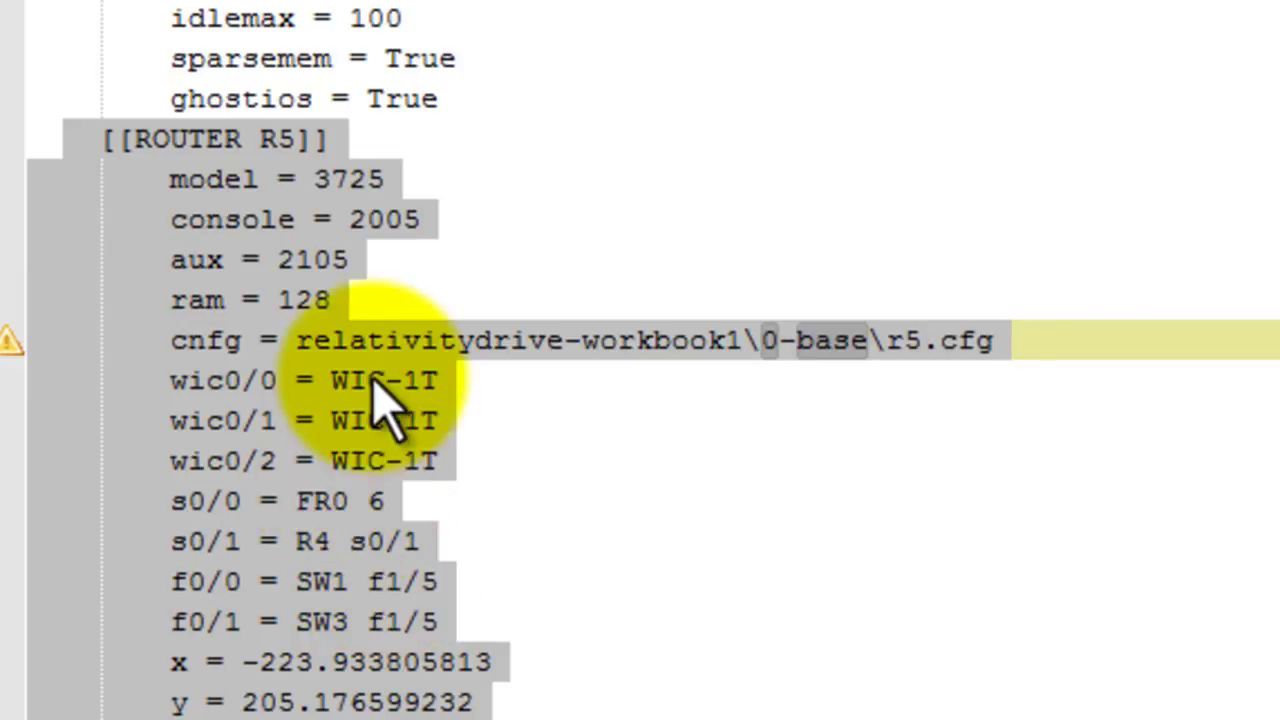
click(472, 342)
drag(303, 343, 1006, 326)
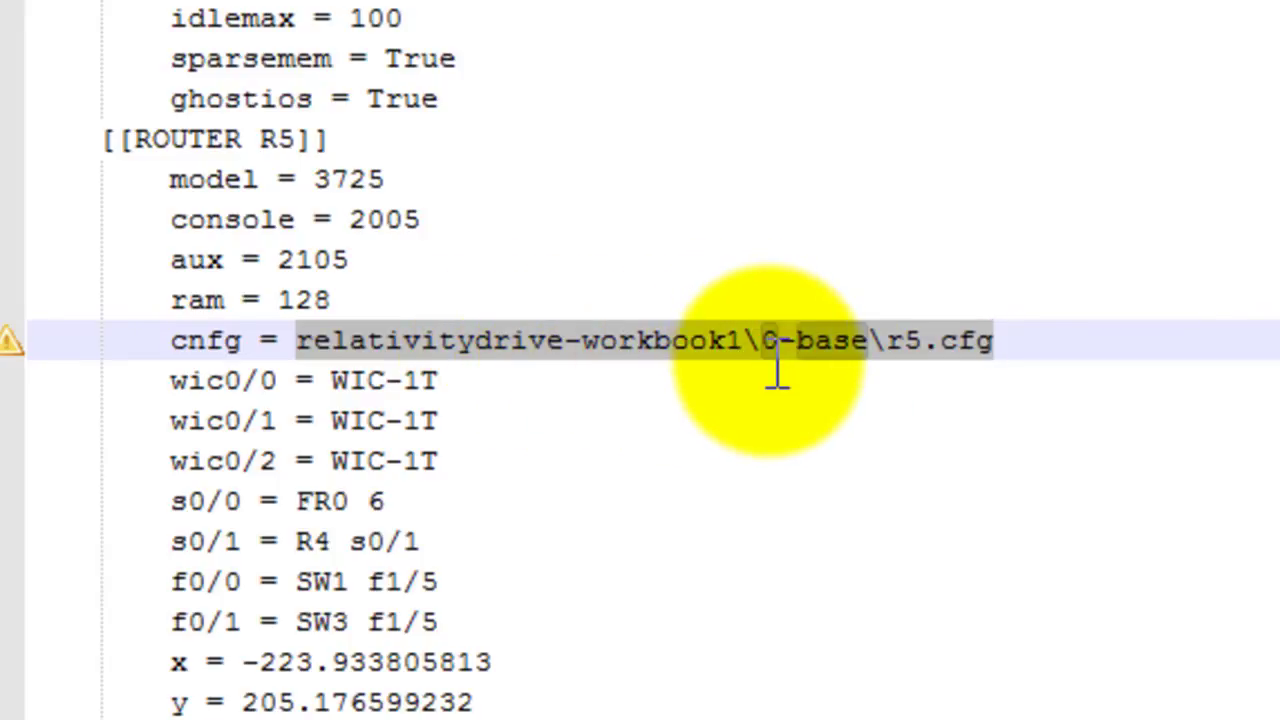
click(1046, 360)
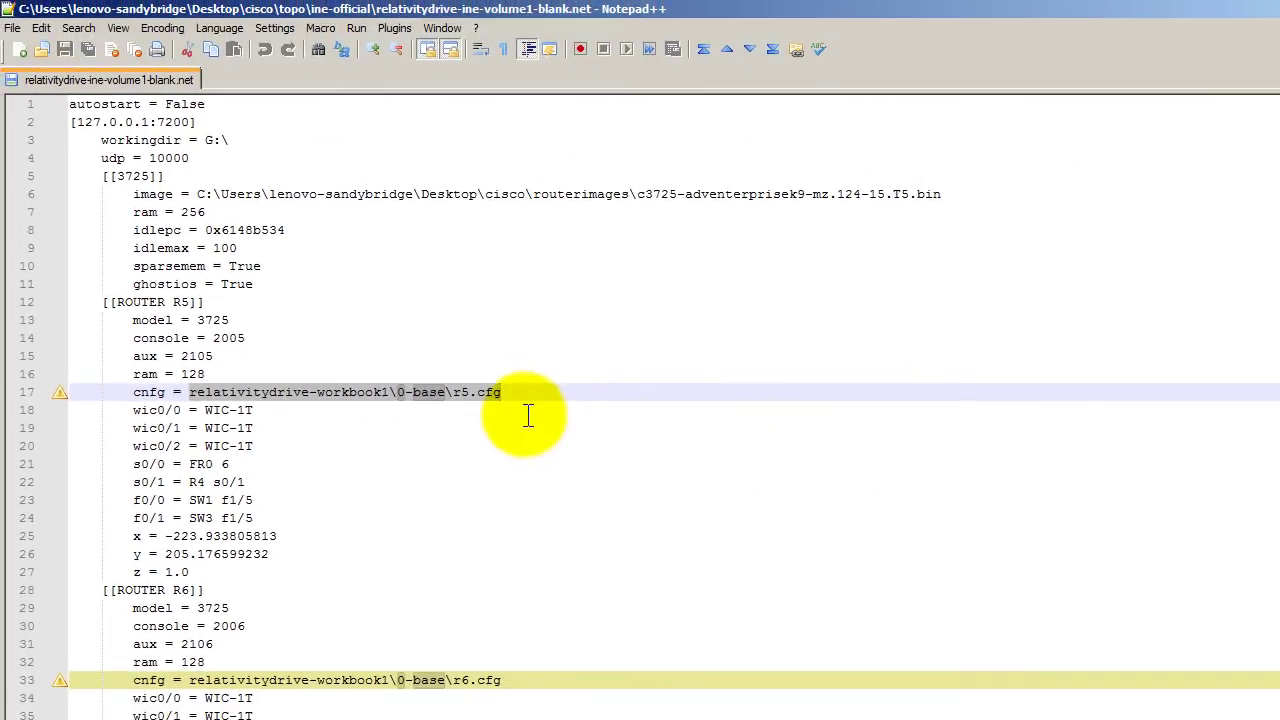
- Browse from Desktop through cisco > topo > ine-official into the relativitydrive-workbook1 folder
key(alt+Tab)
click(88, 128)
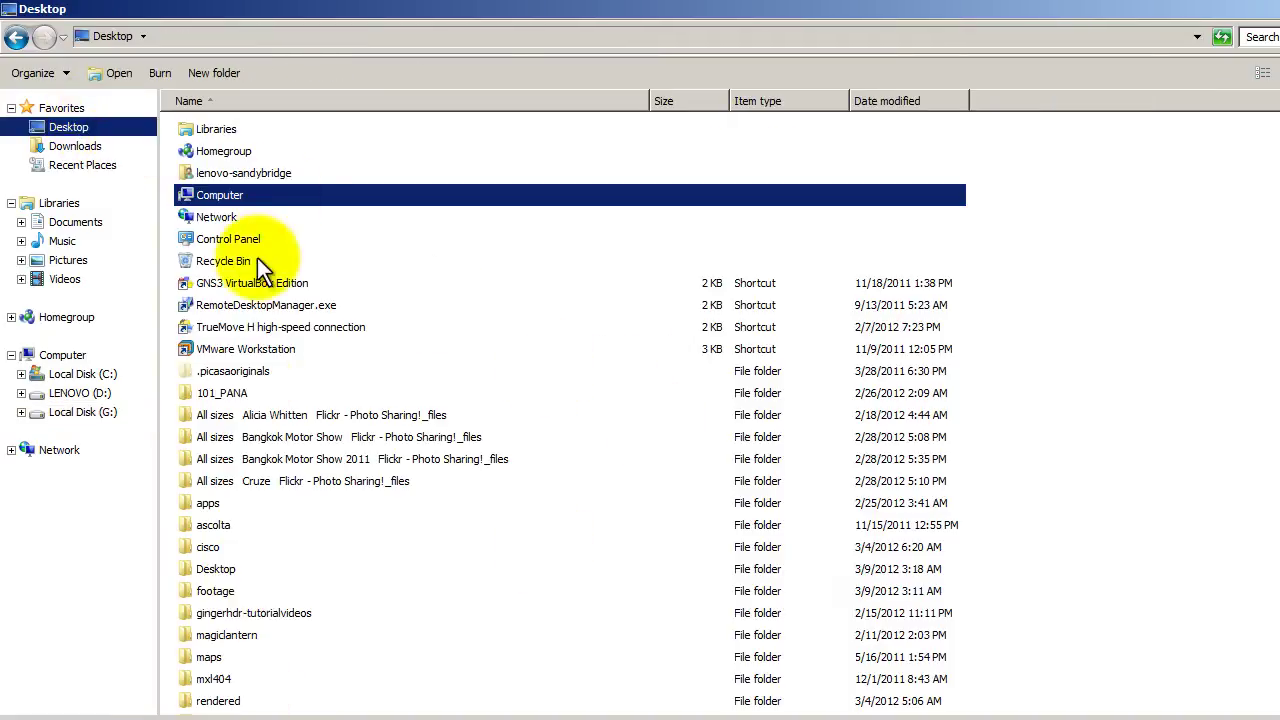
double_click(217, 549)
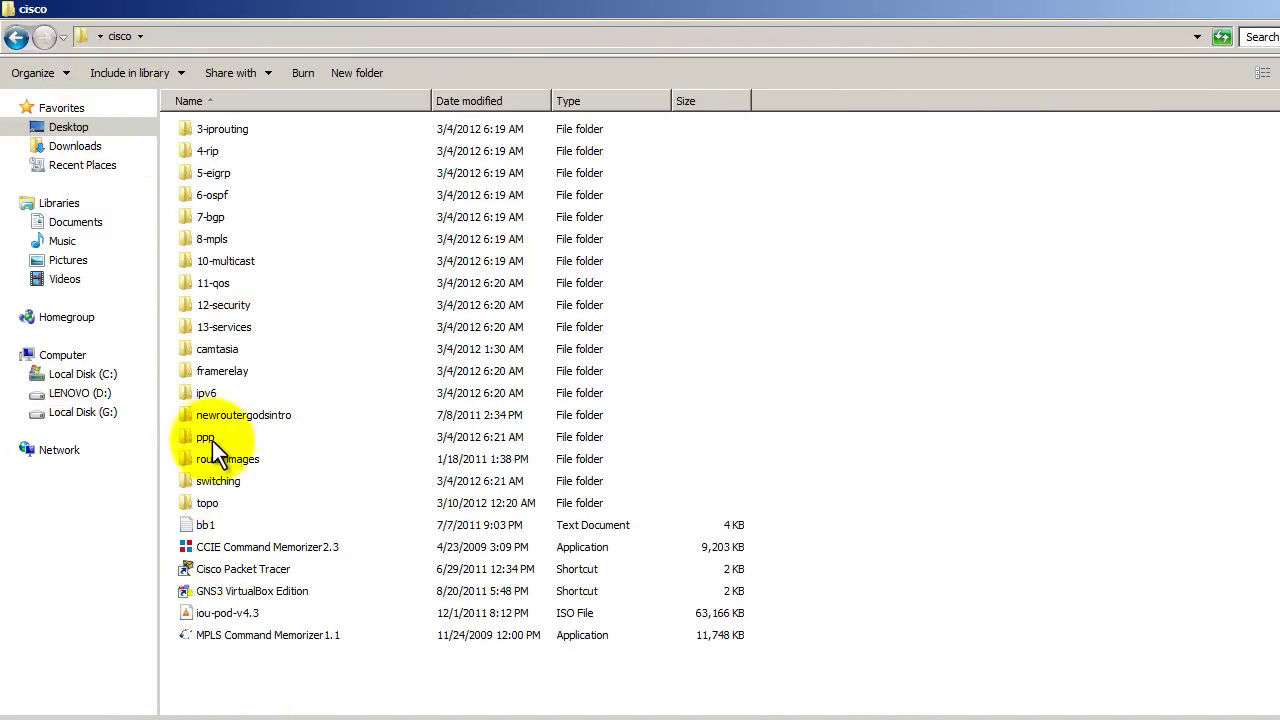
double_click(205, 505)
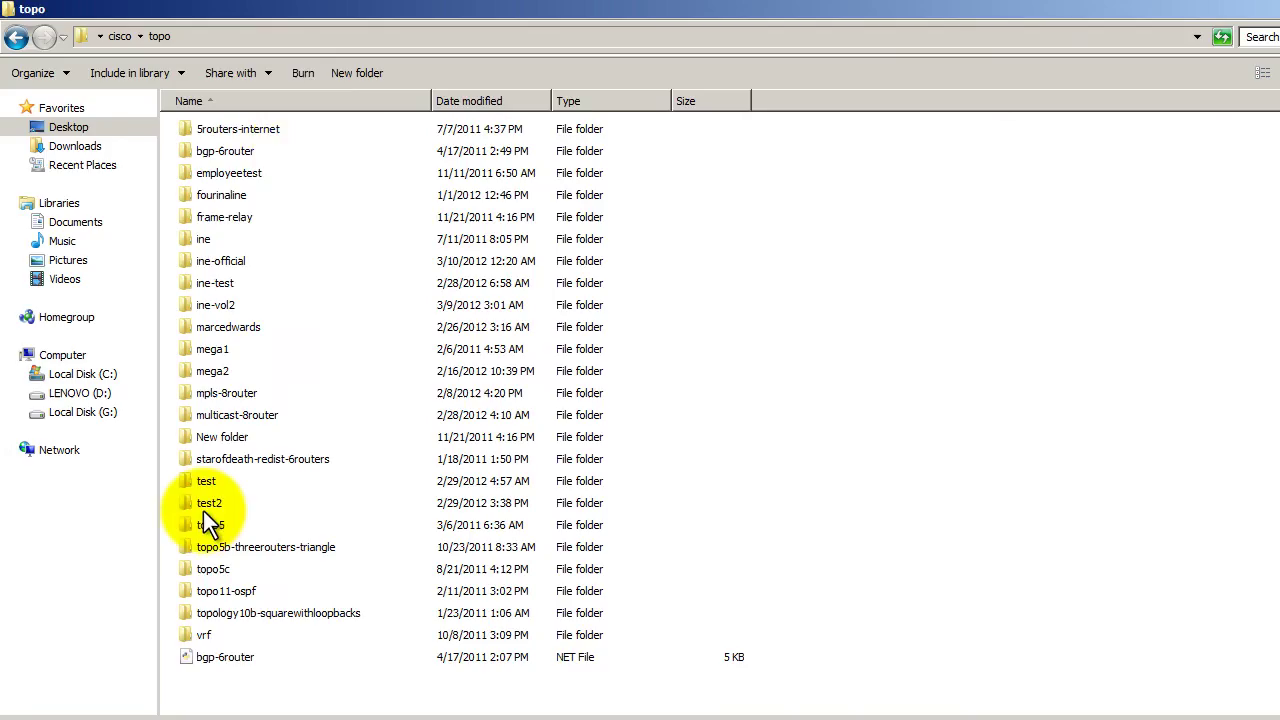
double_click(249, 263)
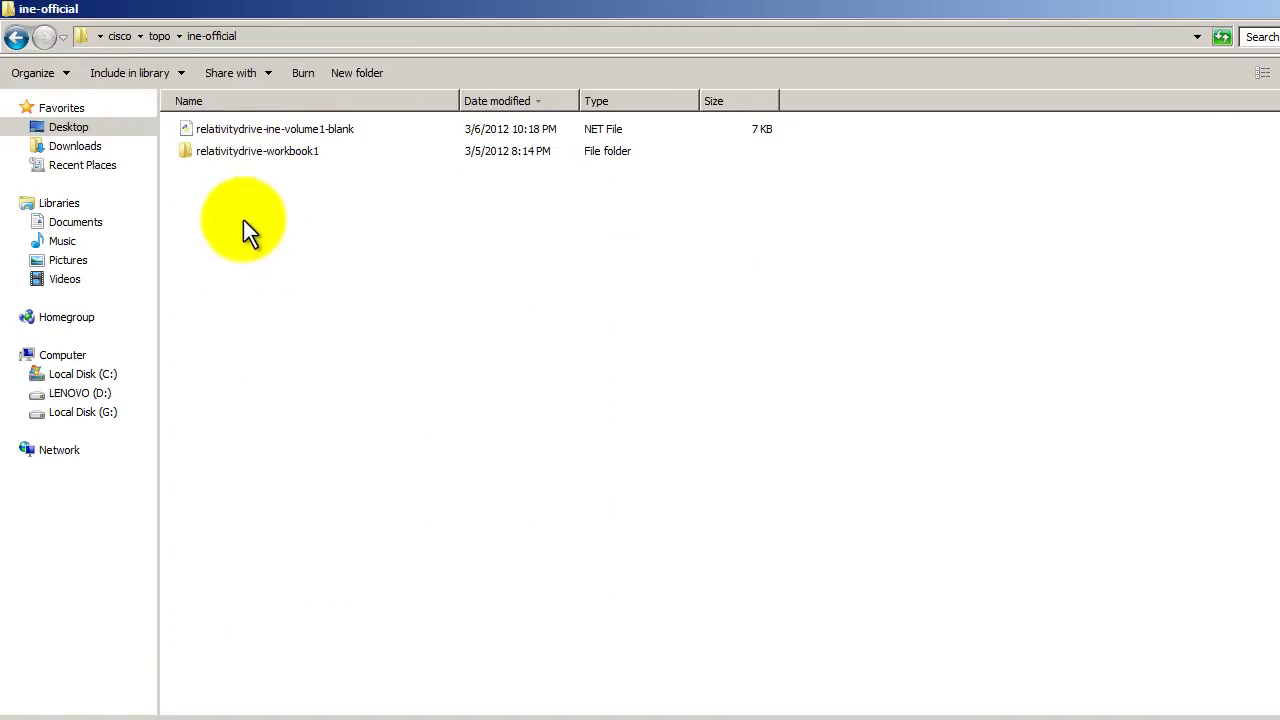
double_click(231, 153)
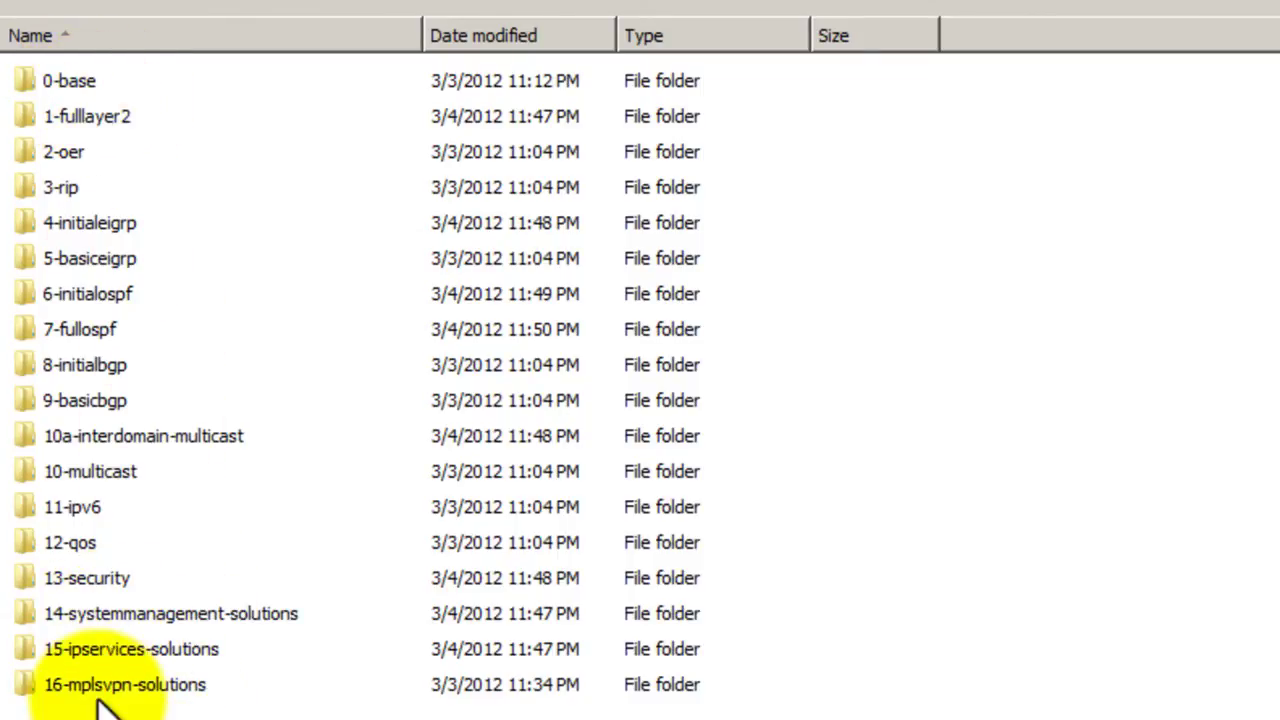
- View 0-base's router configs, then go back and select the 2-oer, 3-rip and 4-initialeigrp folders
click(55, 90)
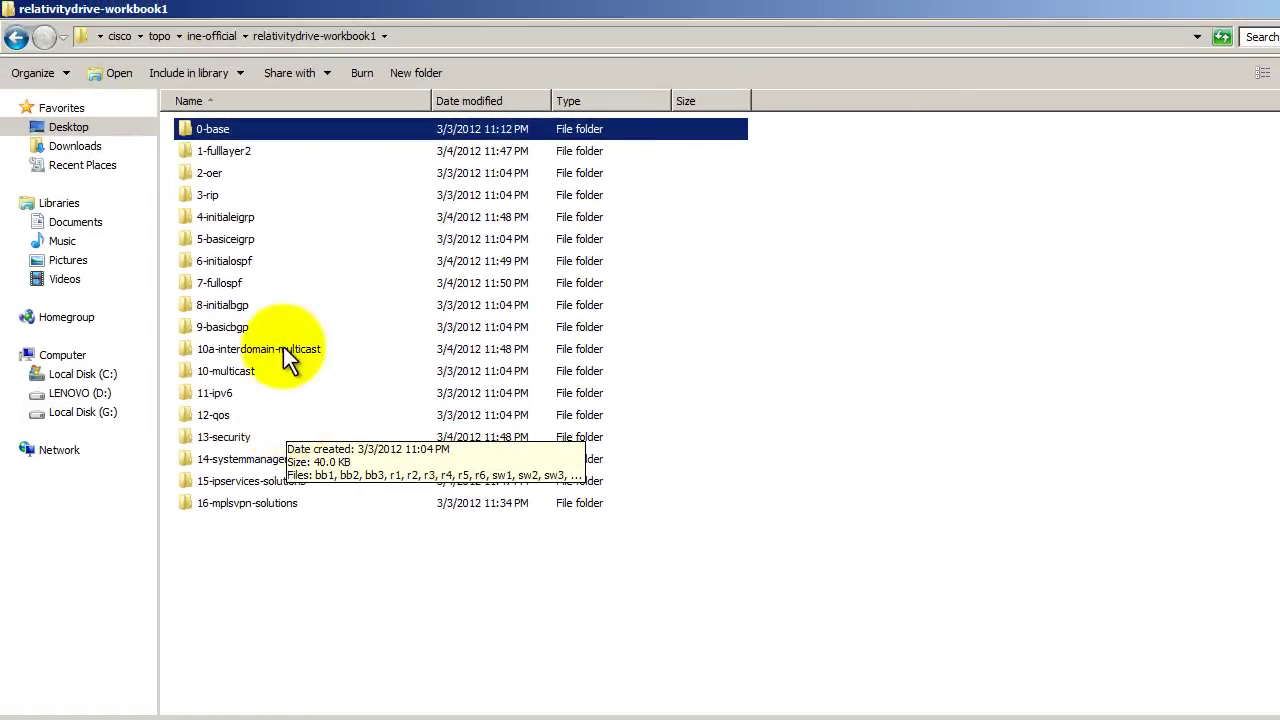
double_click(227, 134)
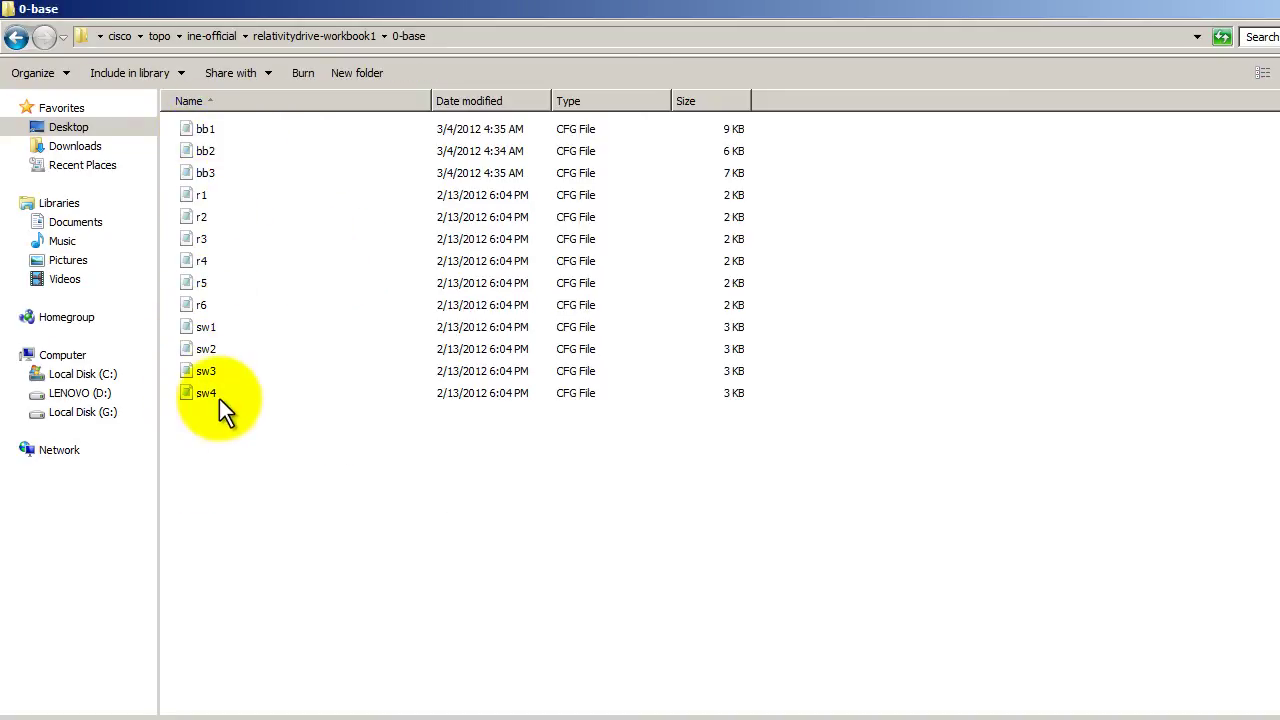
click(15, 37)
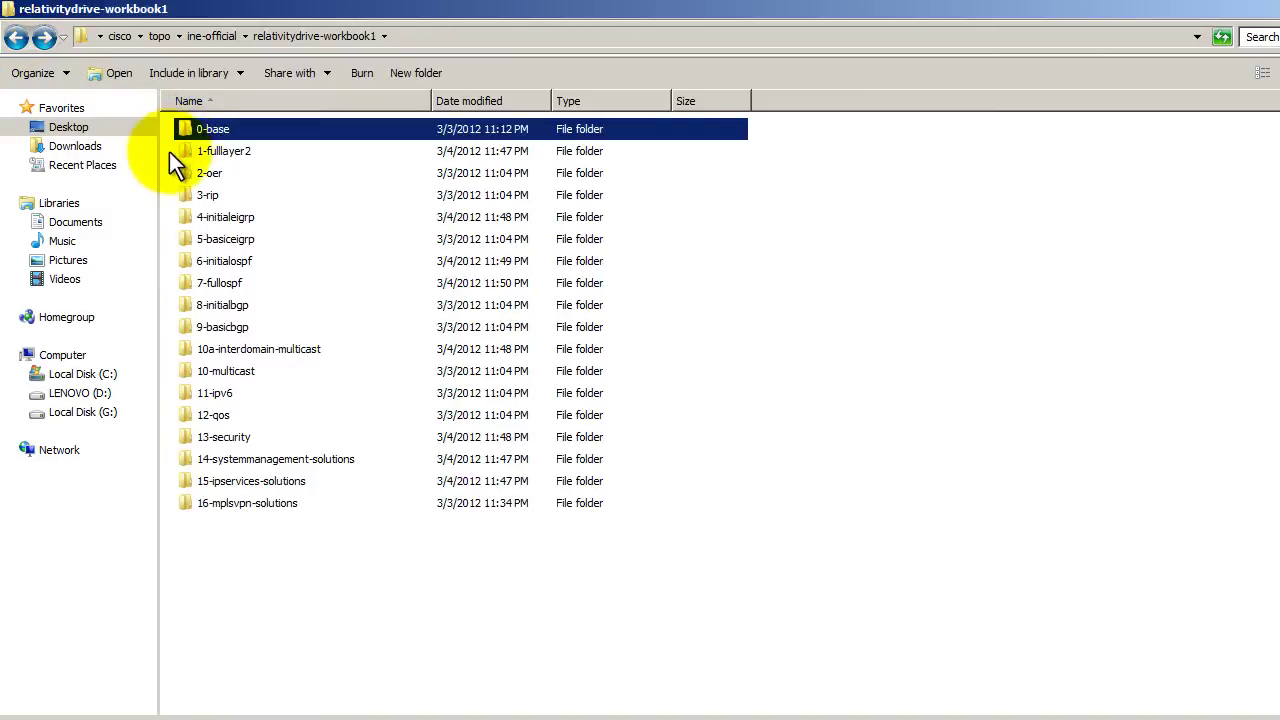
click(217, 180)
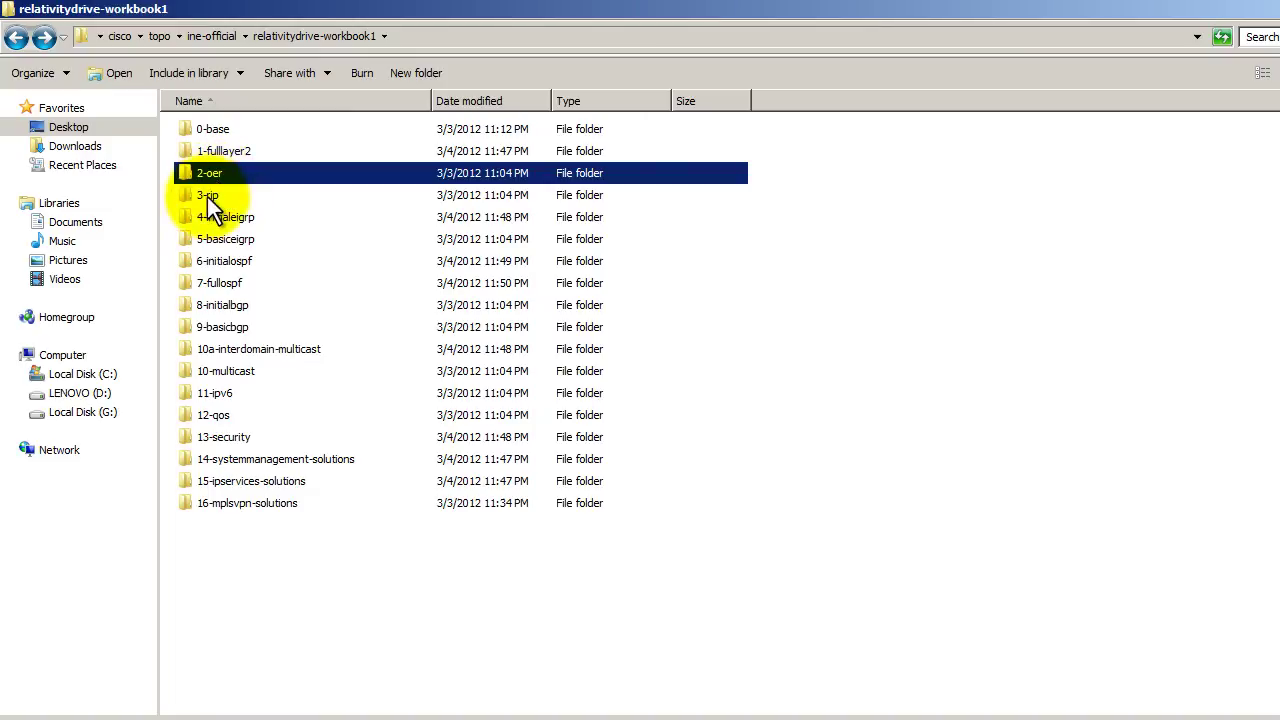
click(205, 195)
click(239, 224)
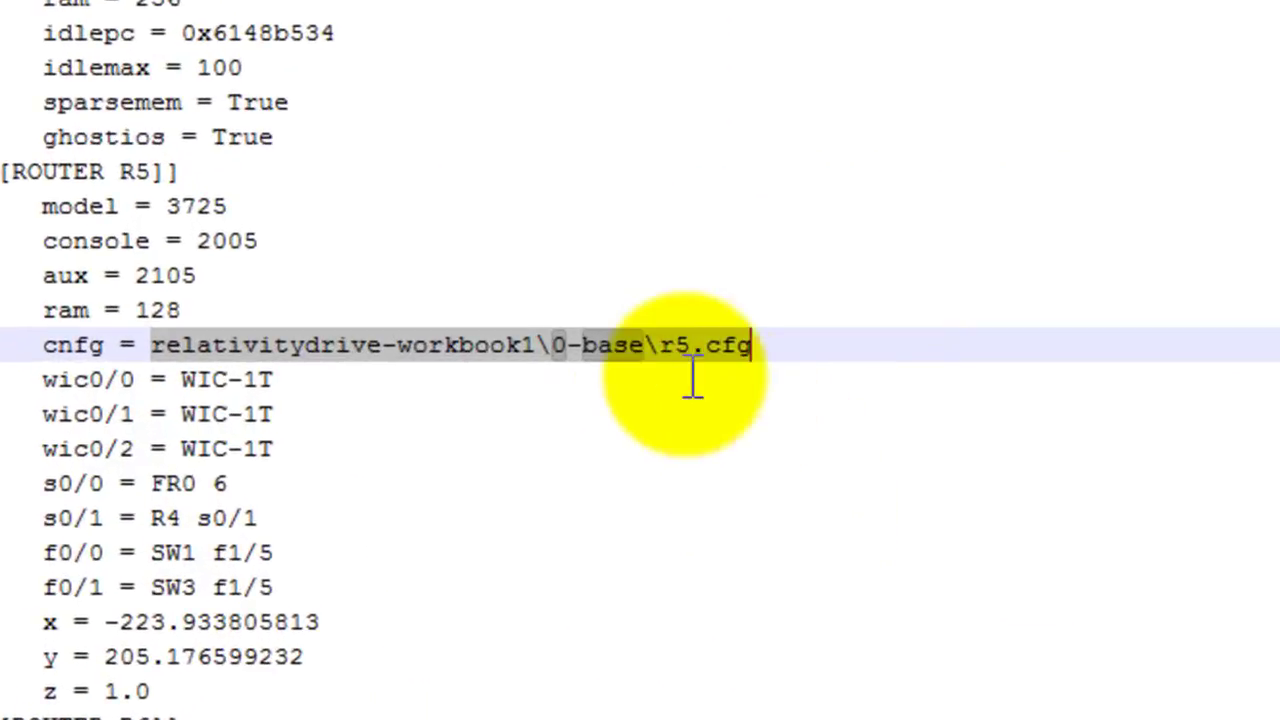
- Select '0-base' in R5's cnfg path on line 17 of the topology file
click(578, 345)
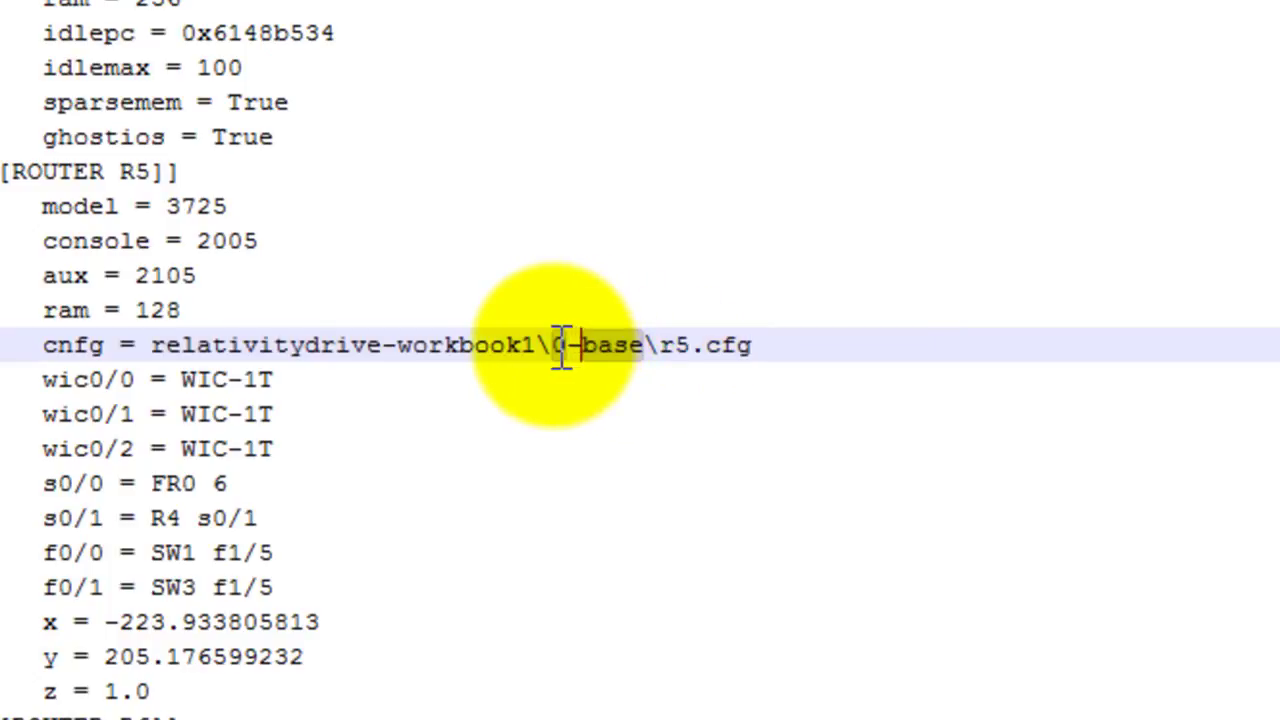
drag(550, 345, 646, 351)
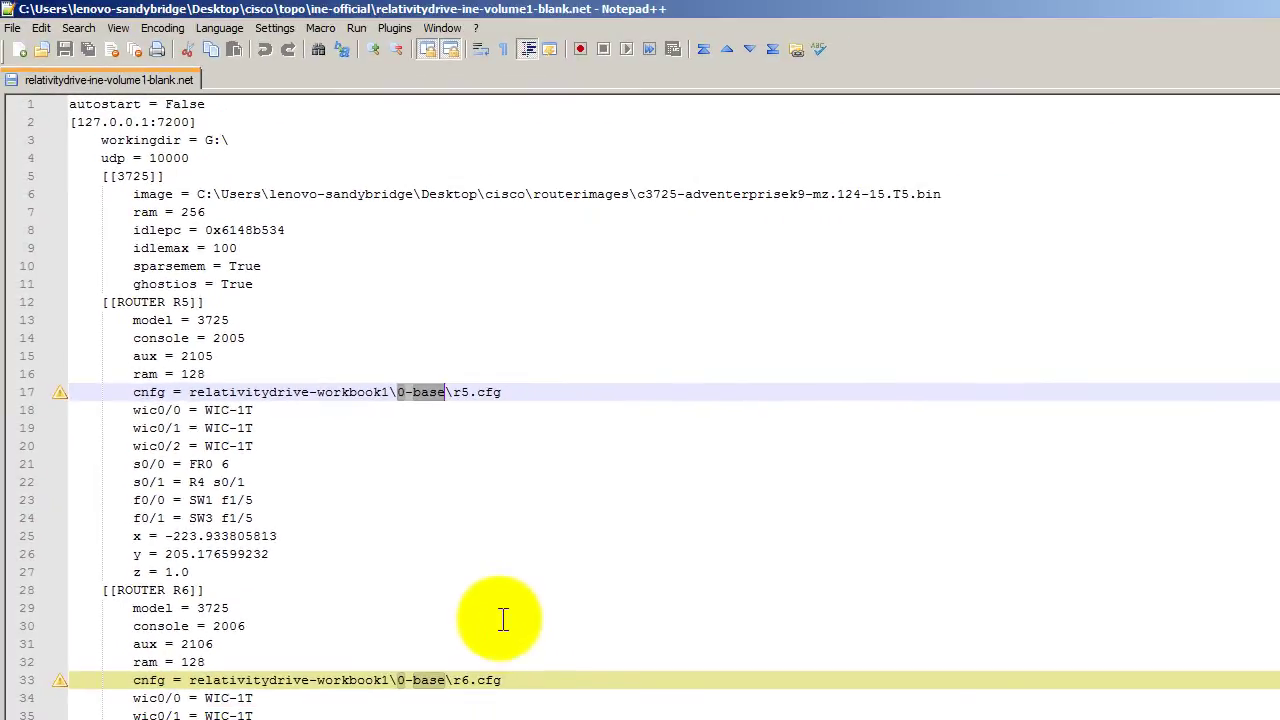
- Copy the 6-initialospf lab folder's name from Windows Explorer to the clipboard
click(130, 716)
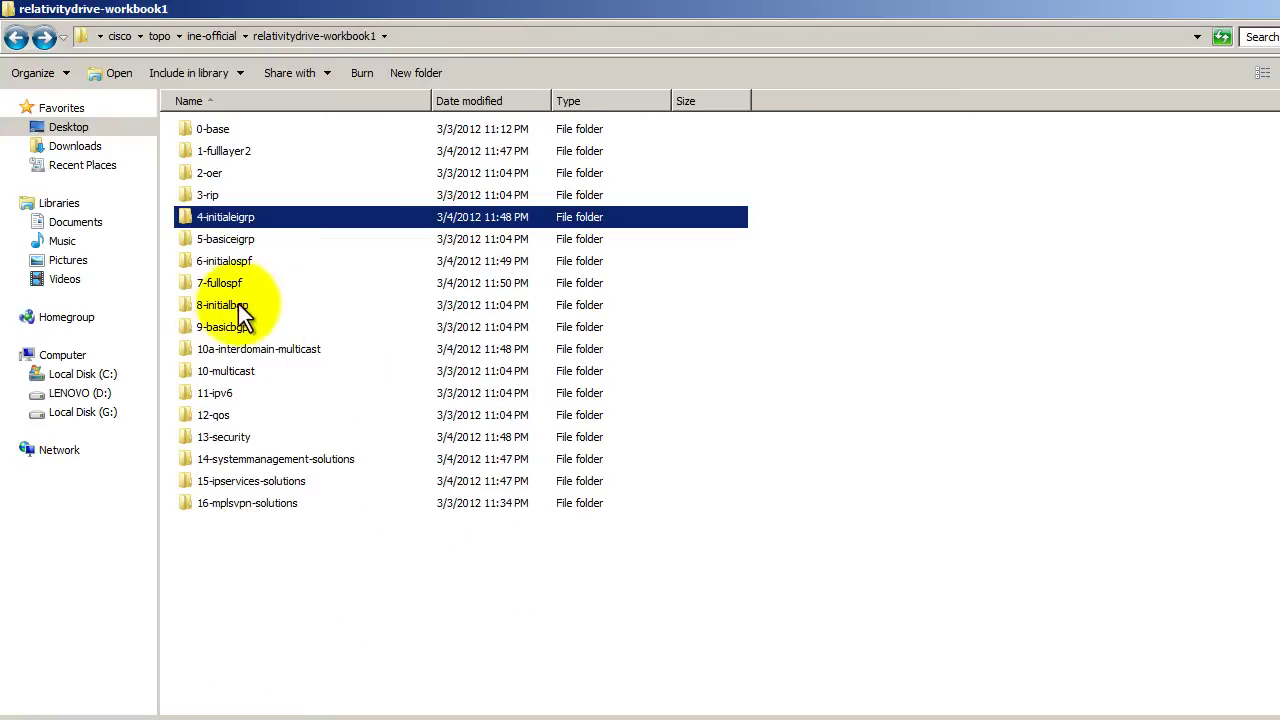
click(210, 264)
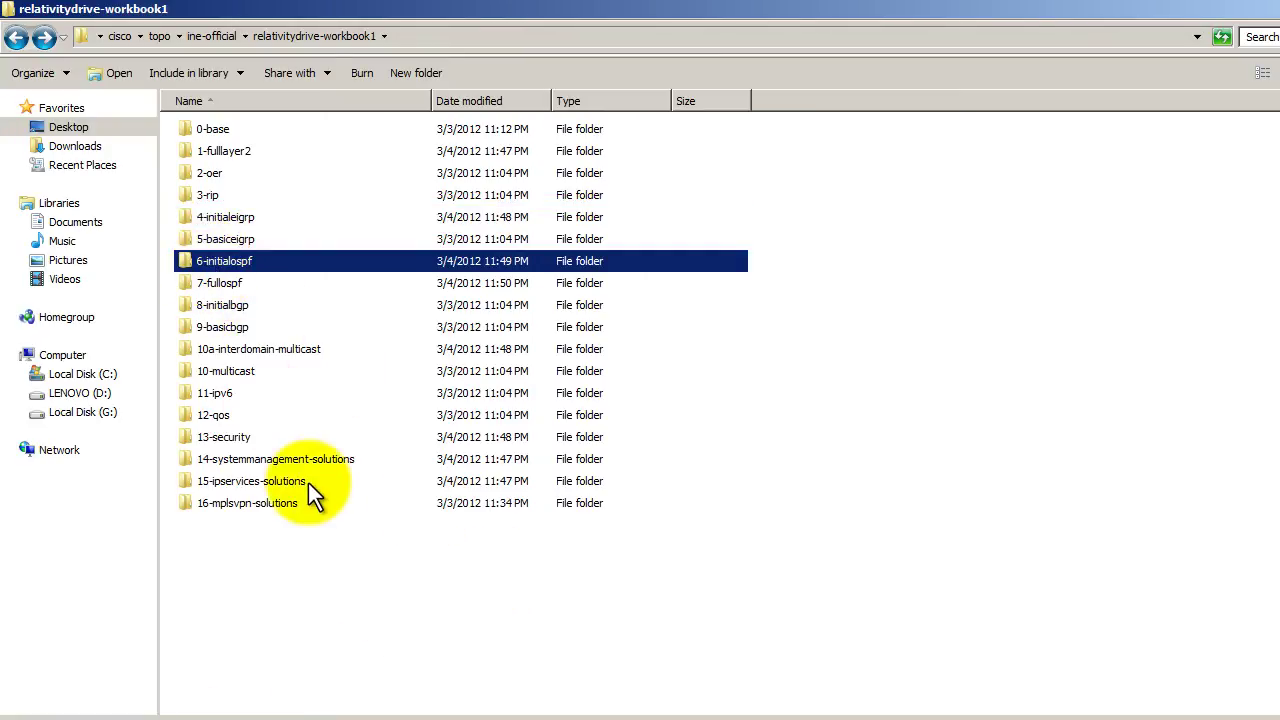
click(245, 263)
right_click(240, 262)
click(267, 300)
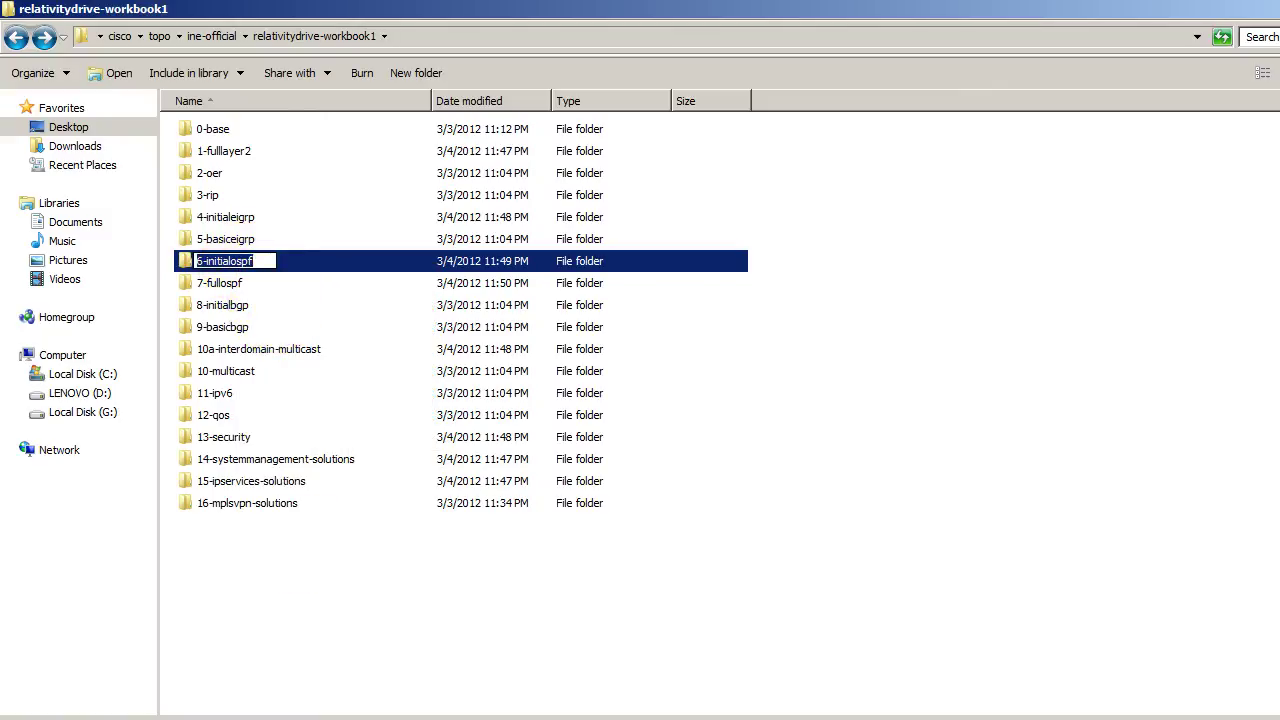
- Replace all 14 occurrences of 0-base with 6-initialospf in the topology file's config paths
click(330, 716)
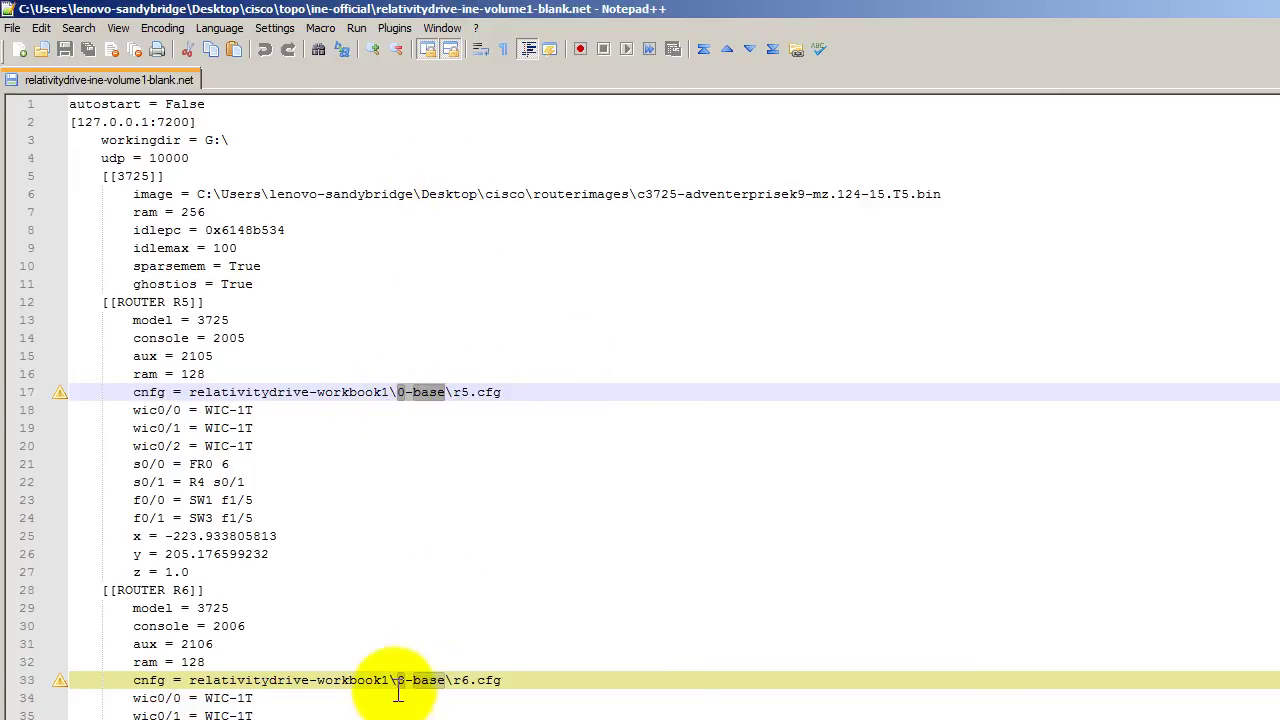
drag(400, 688, 450, 690)
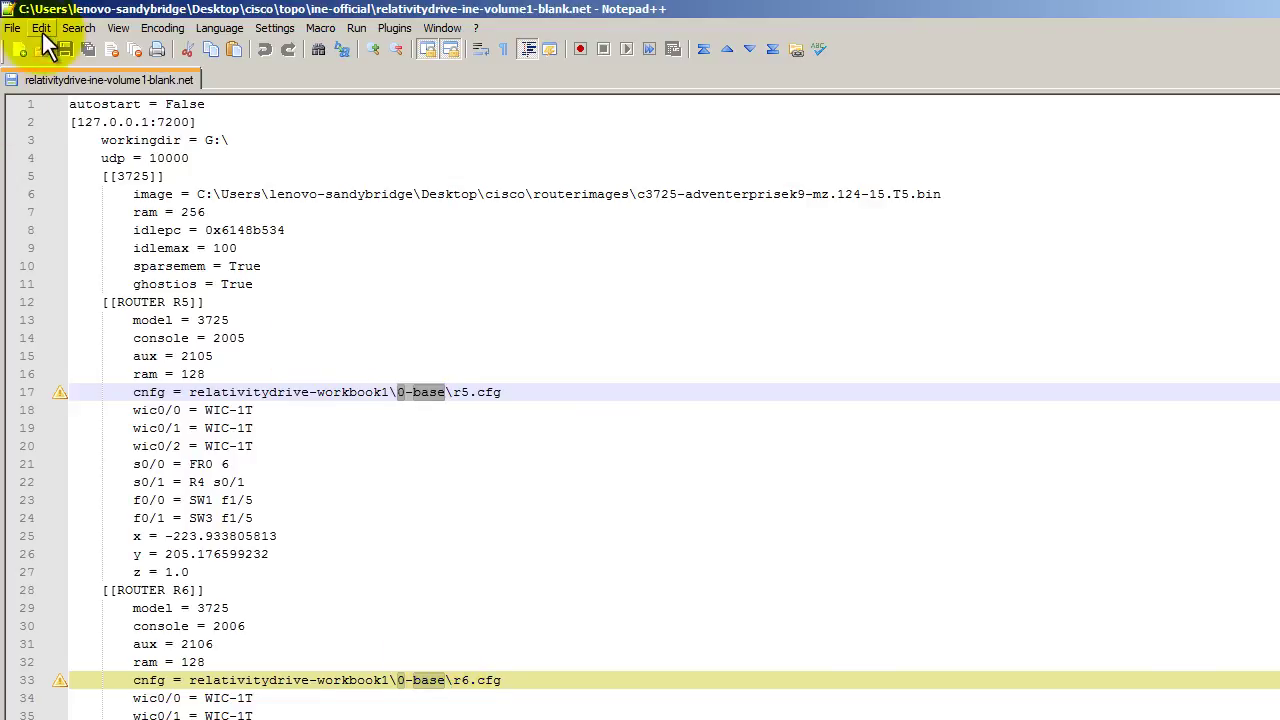
click(82, 29)
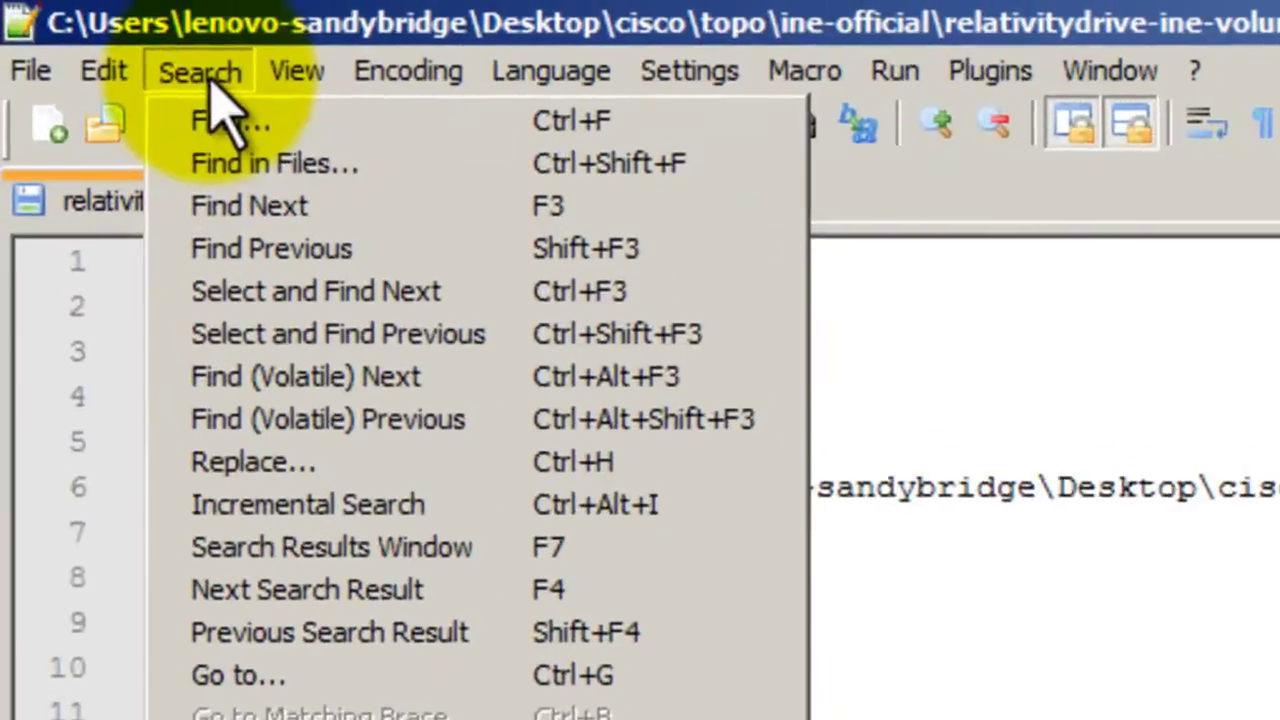
click(345, 476)
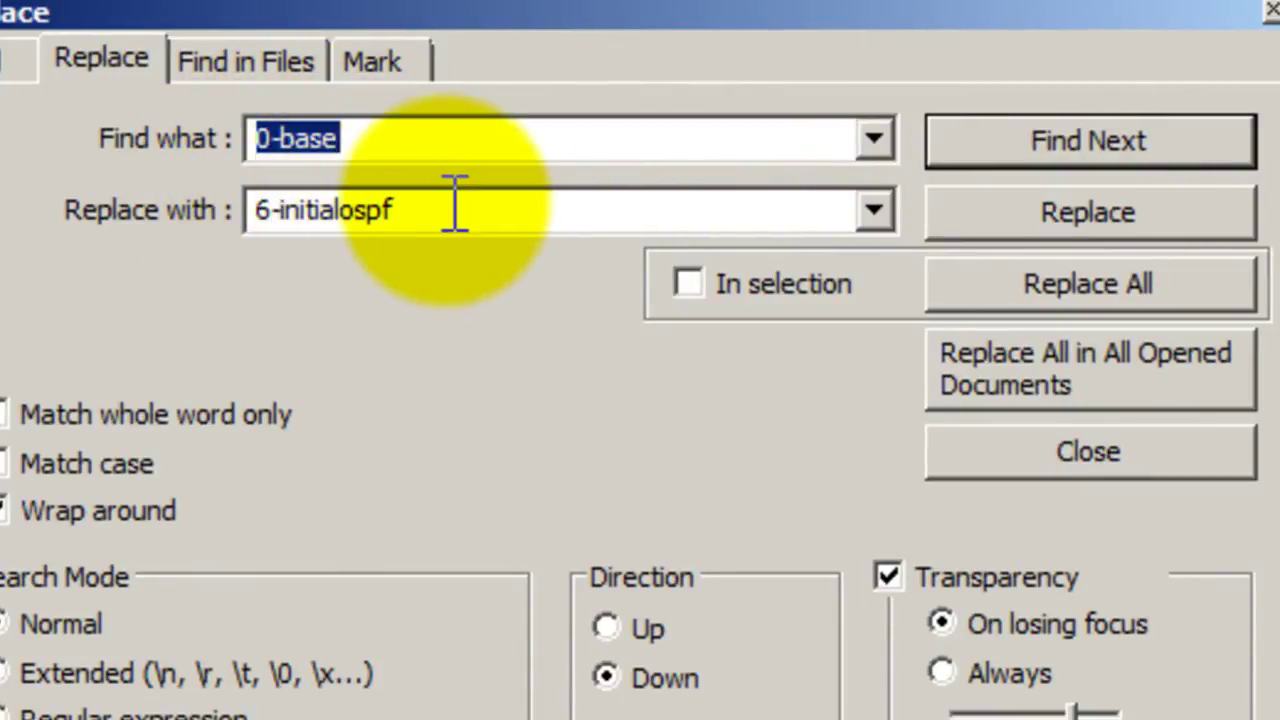
drag(463, 209, 3, 257)
key(End)
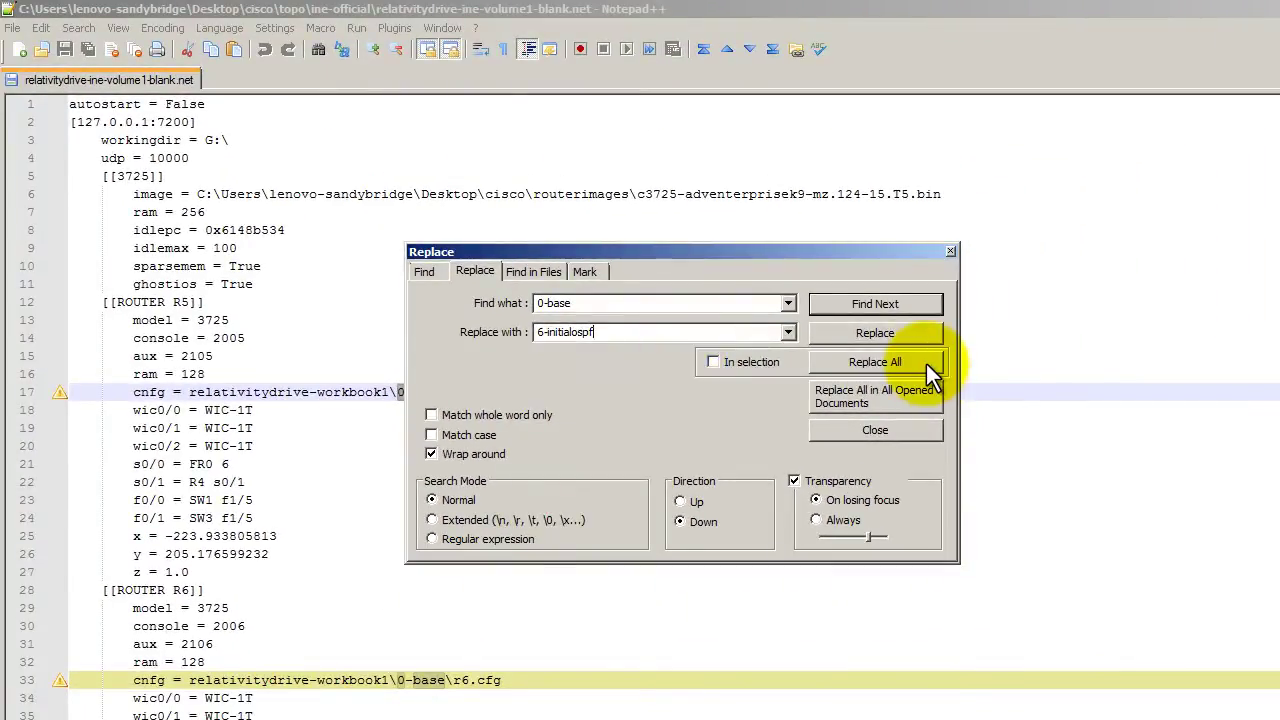
click(926, 363)
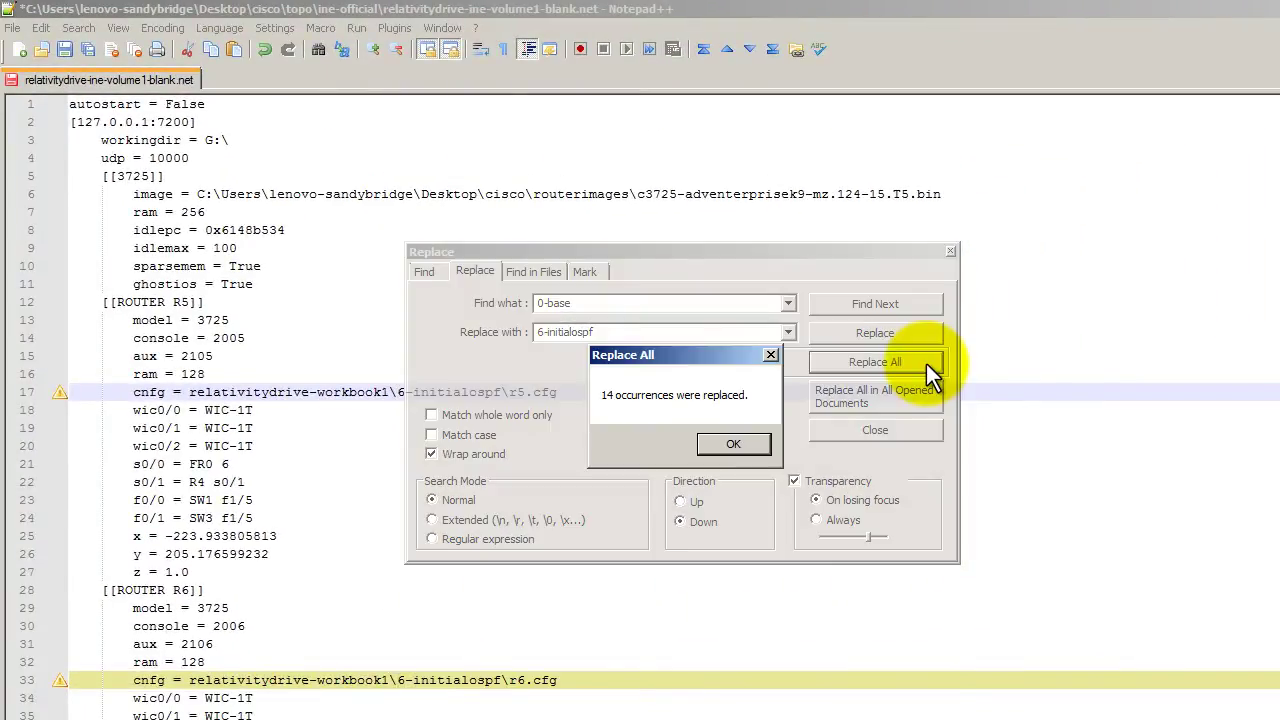
click(734, 451)
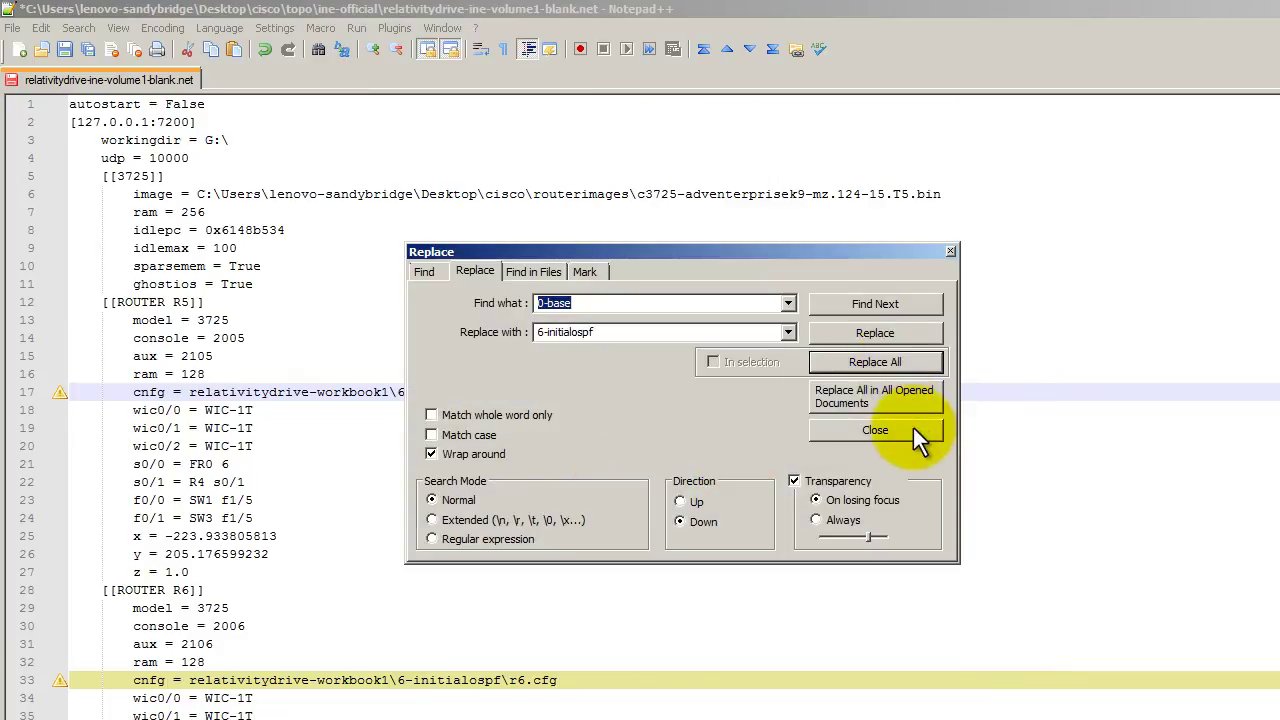
click(876, 430)
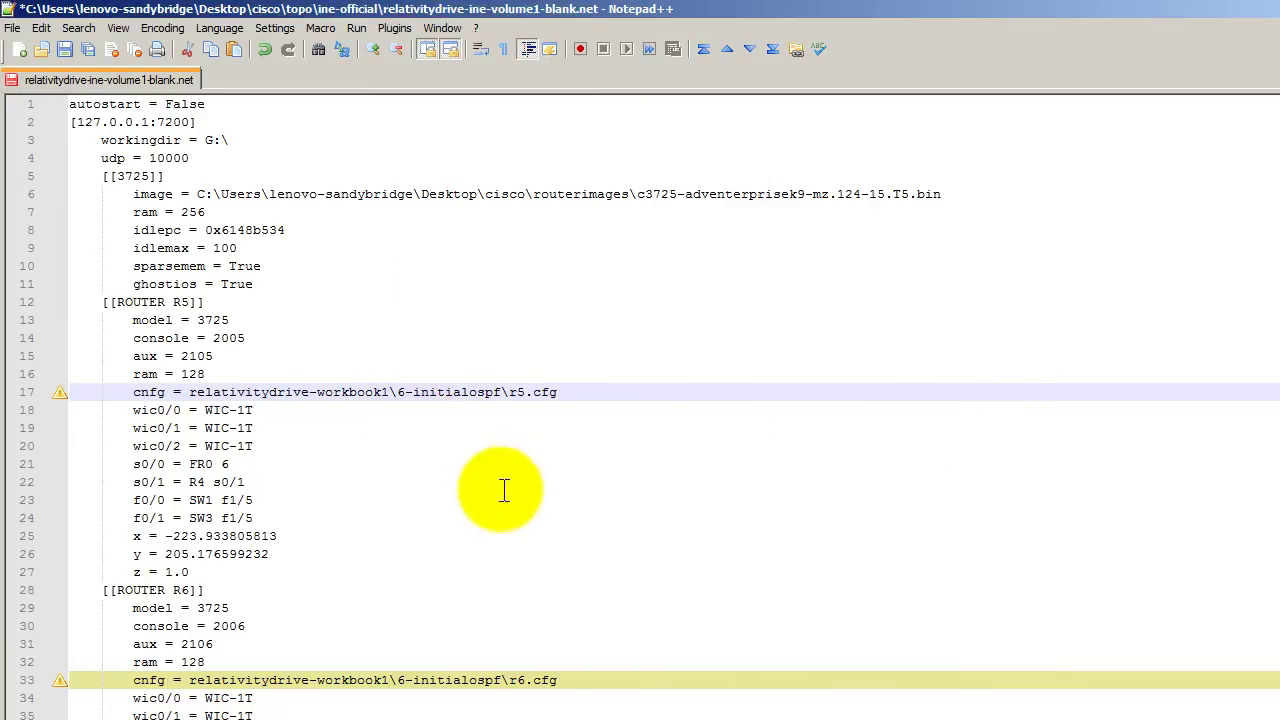
scroll(599, 443, down, 20)
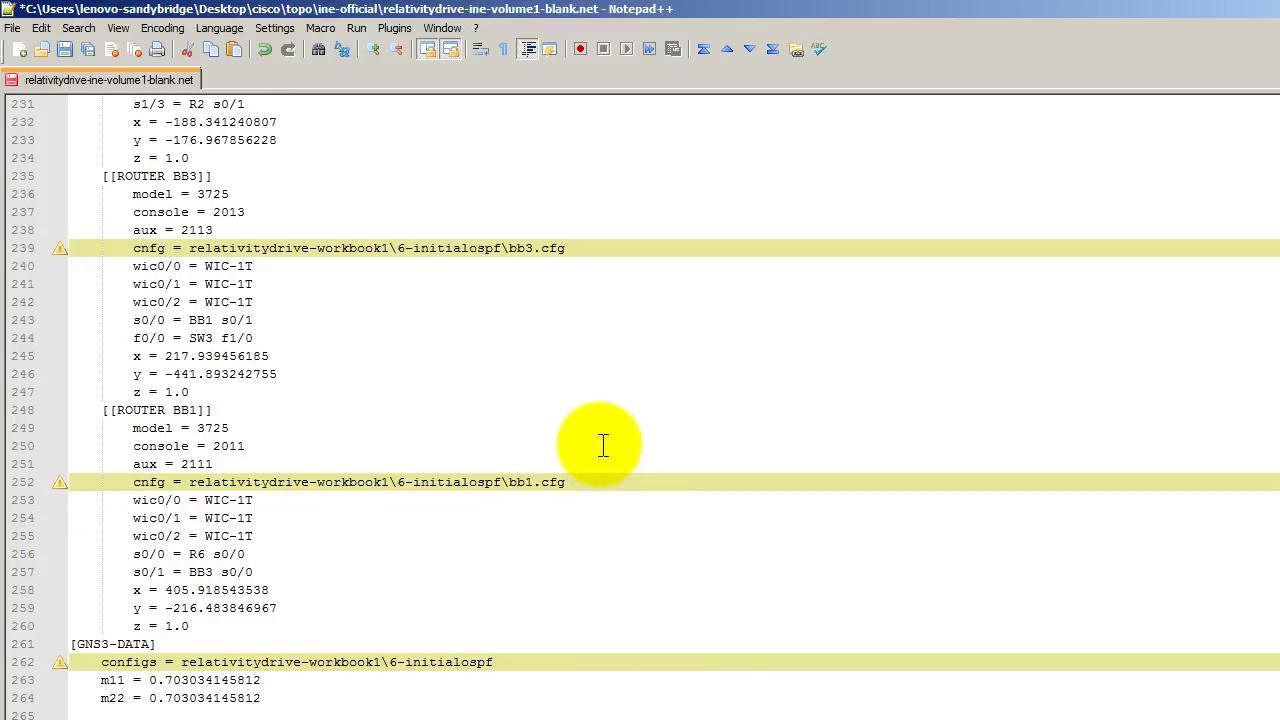
- Save the edited topology file, launch GNS3 and open relativitydrive-ine-volume1-blank.net
click(14, 28)
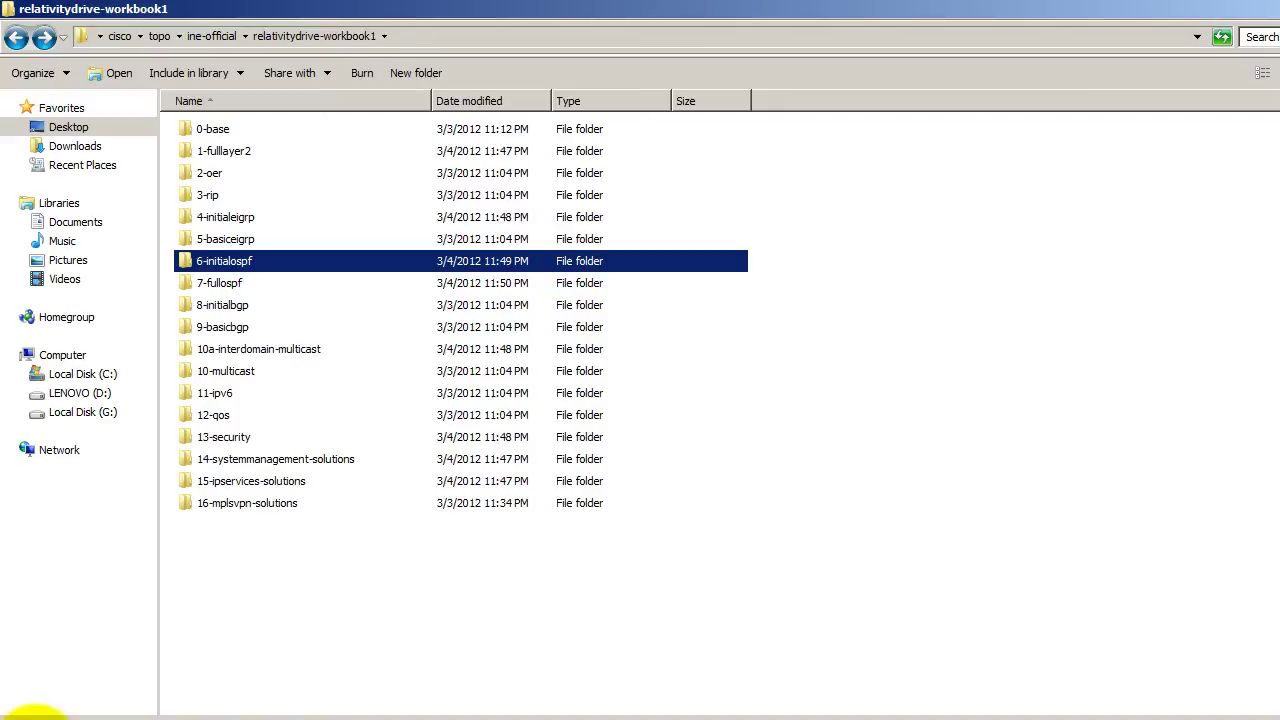
click(28, 716)
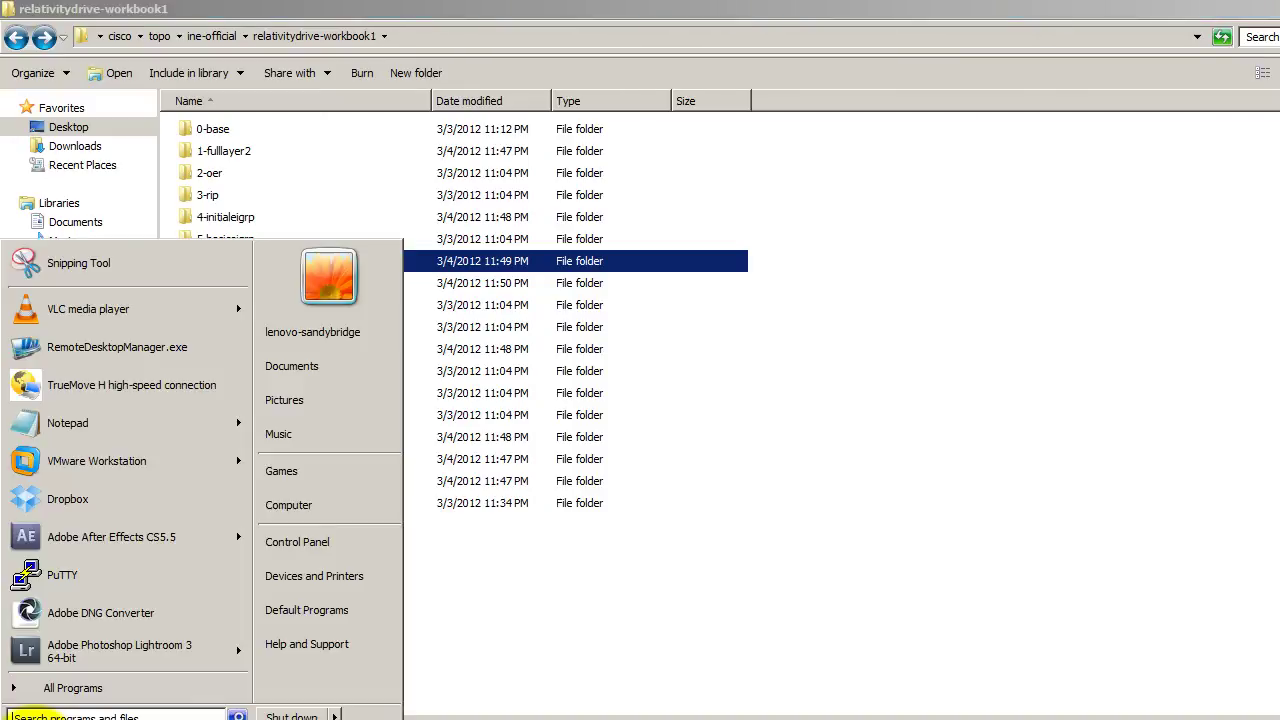
click(52, 715)
text(gns3)
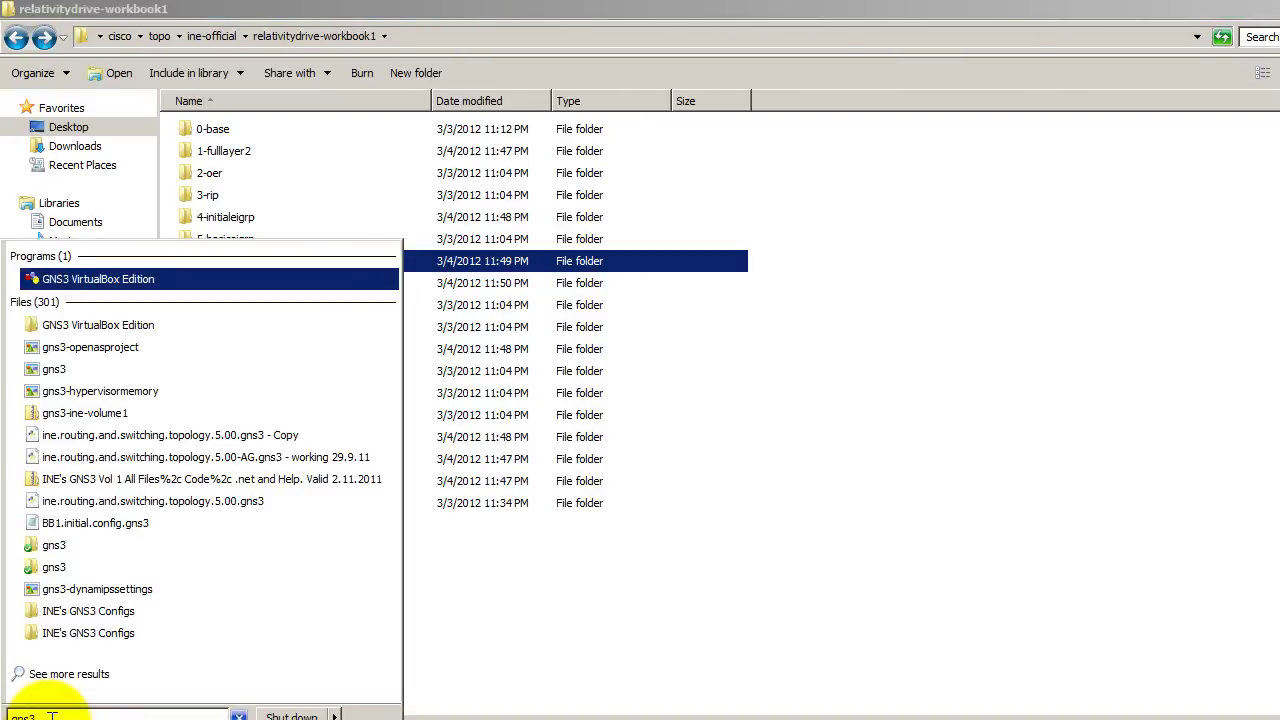
key(Return)
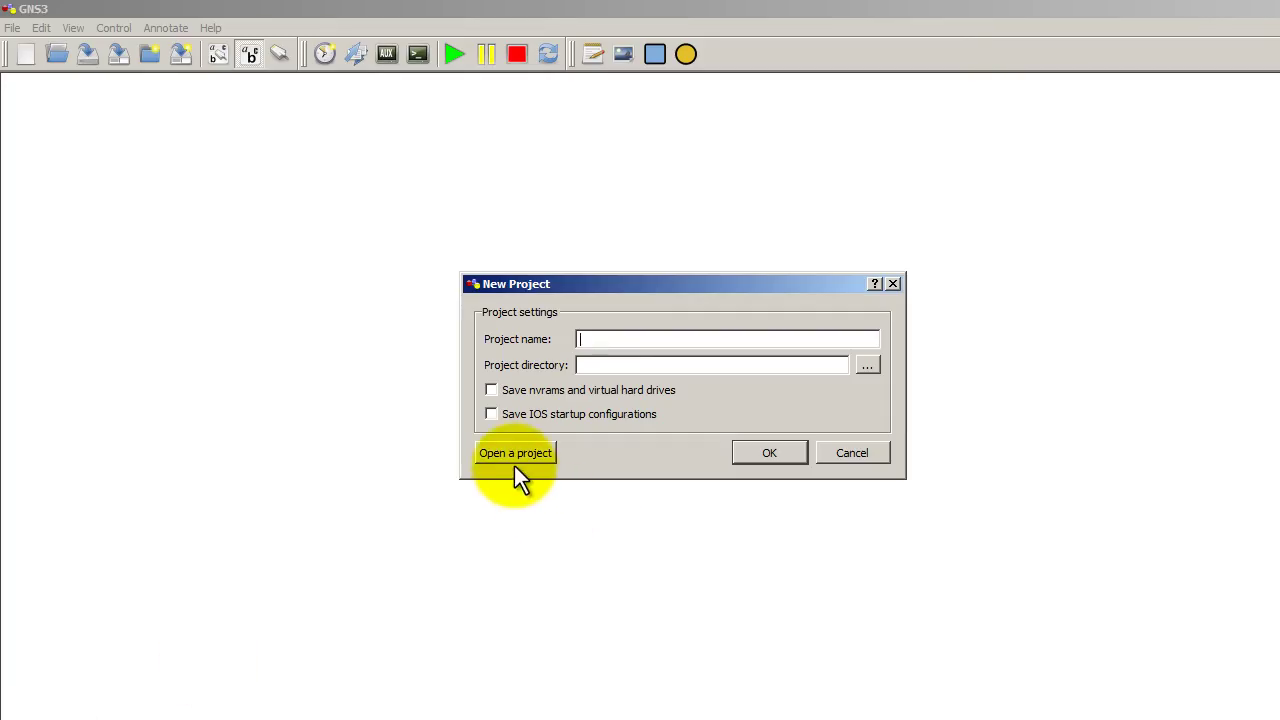
click(514, 455)
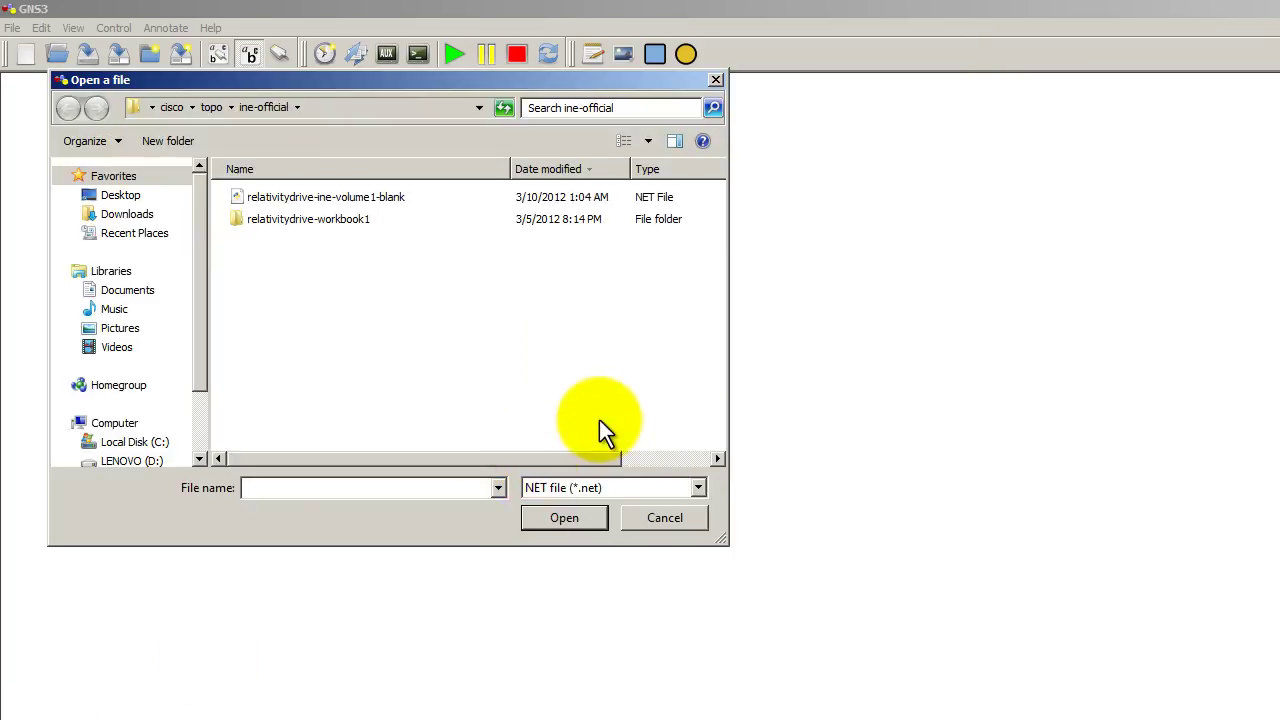
click(375, 197)
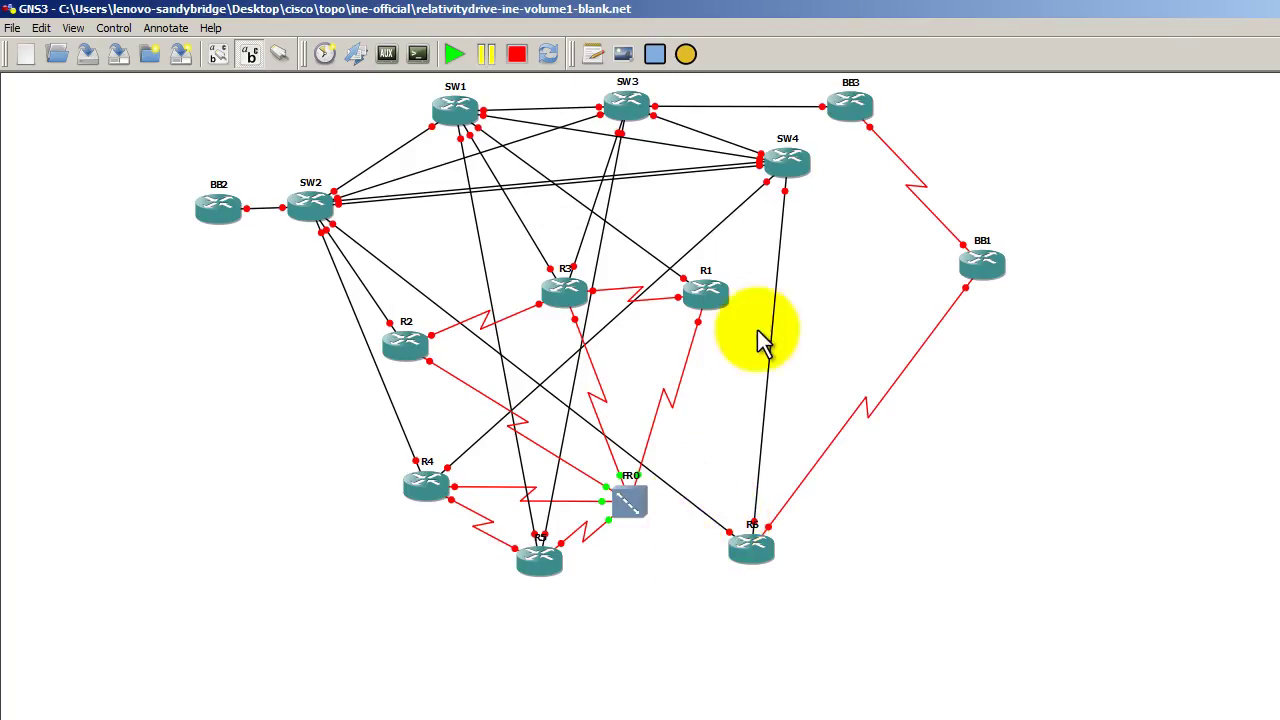
right_click(716, 296)
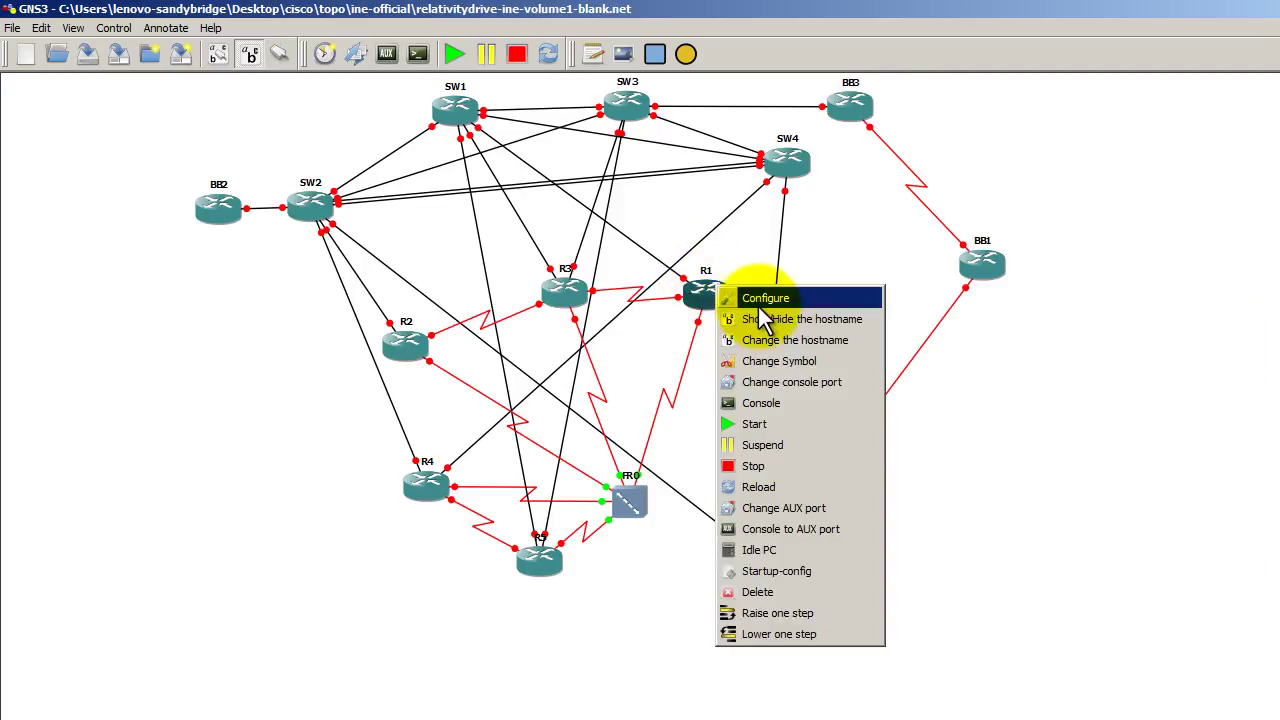
click(762, 299)
click(427, 127)
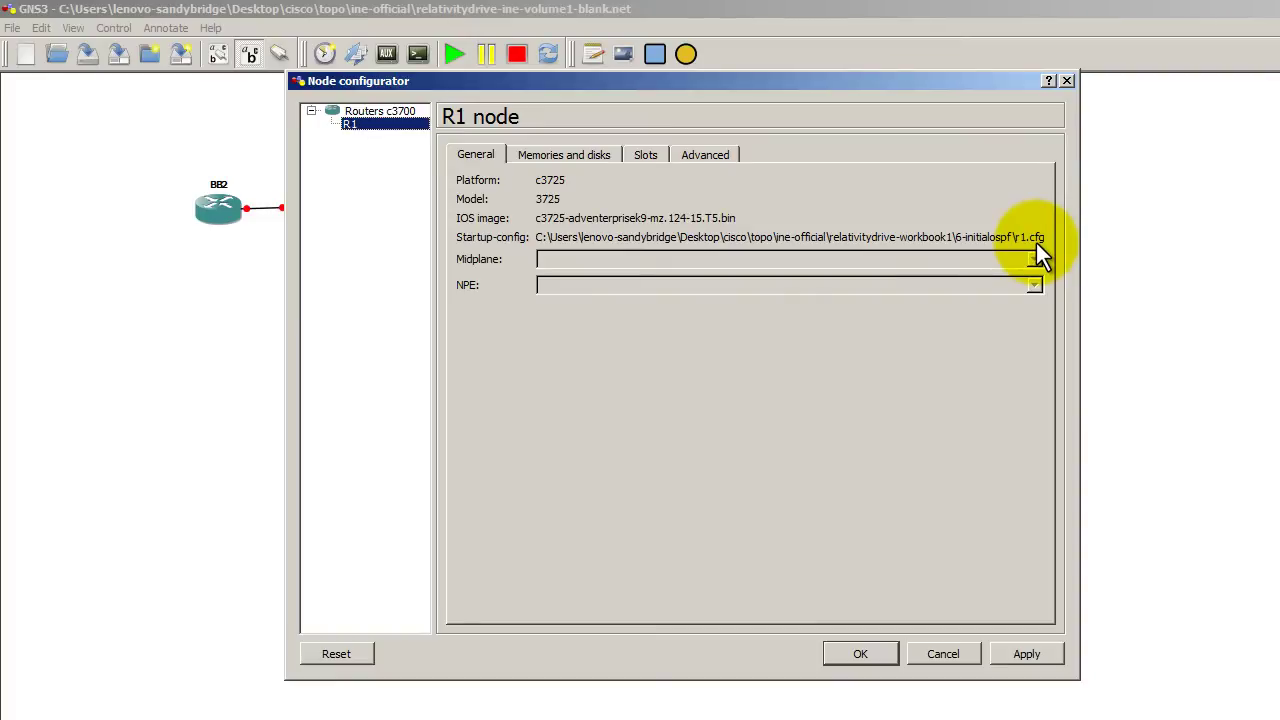
click(969, 655)
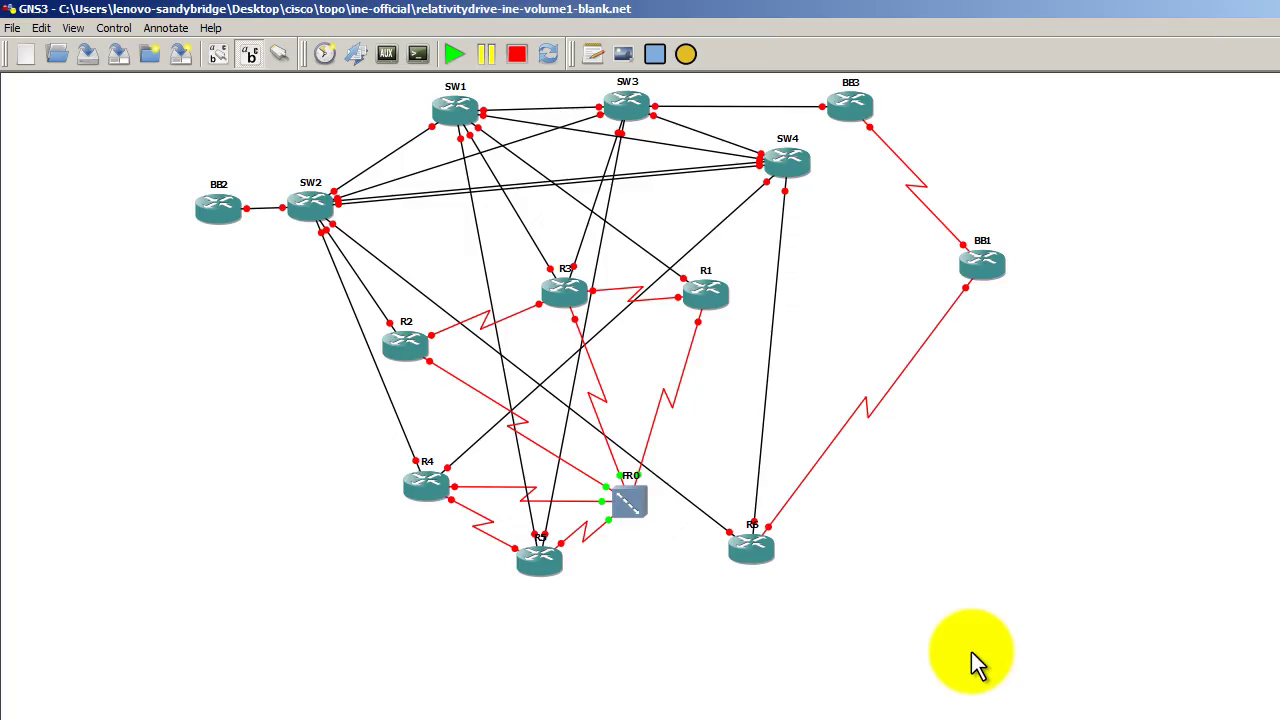
- Start all GNS3 topology nodes, then launch Remote Desktop Manager
click(453, 54)
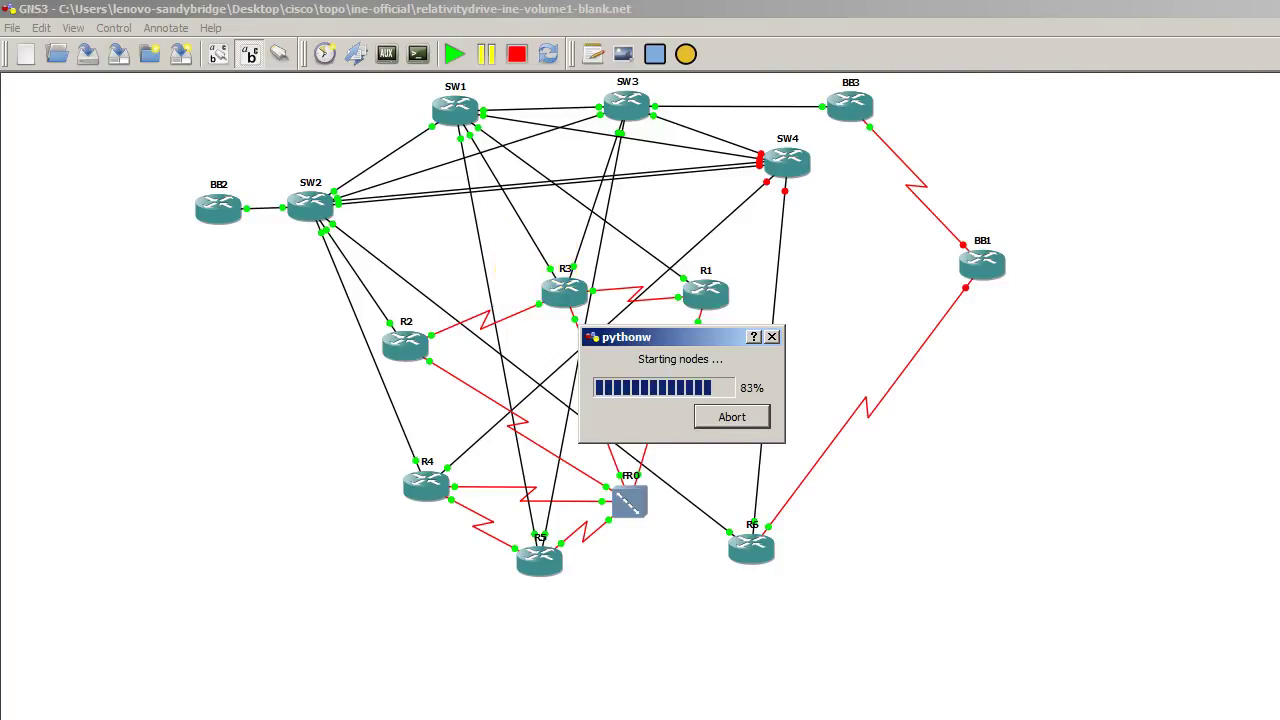
click(50, 716)
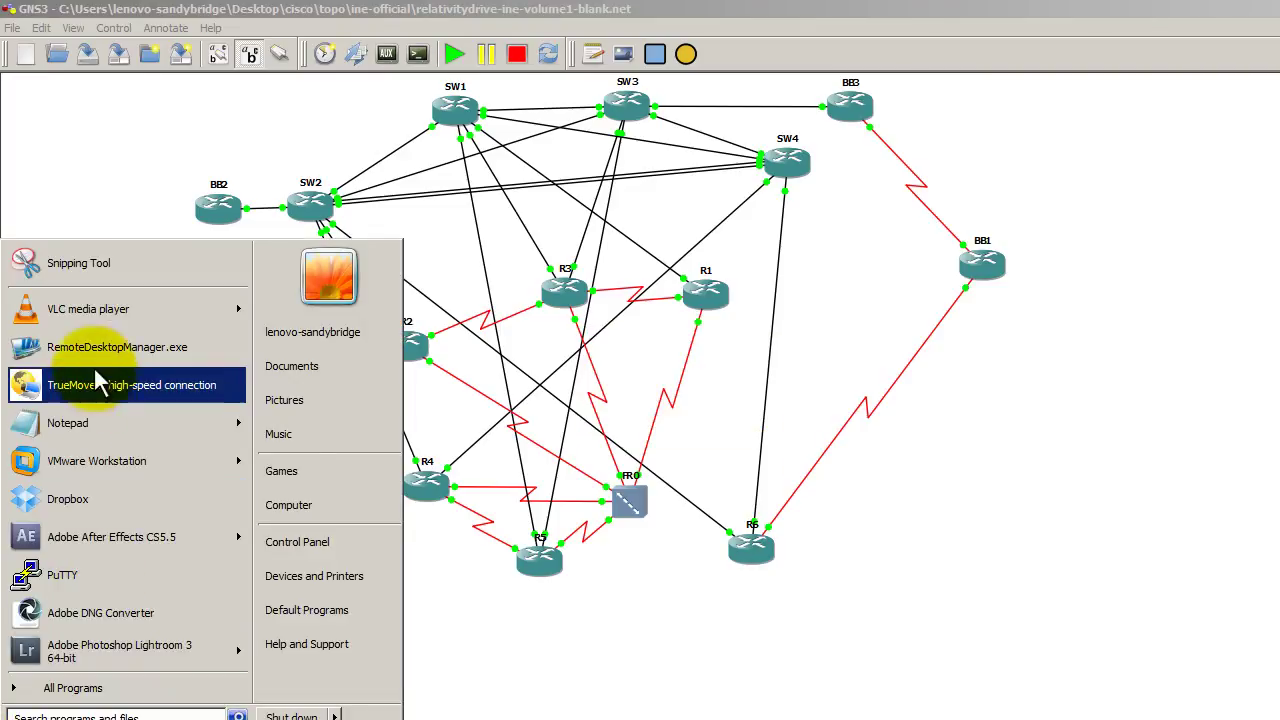
click(40, 298)
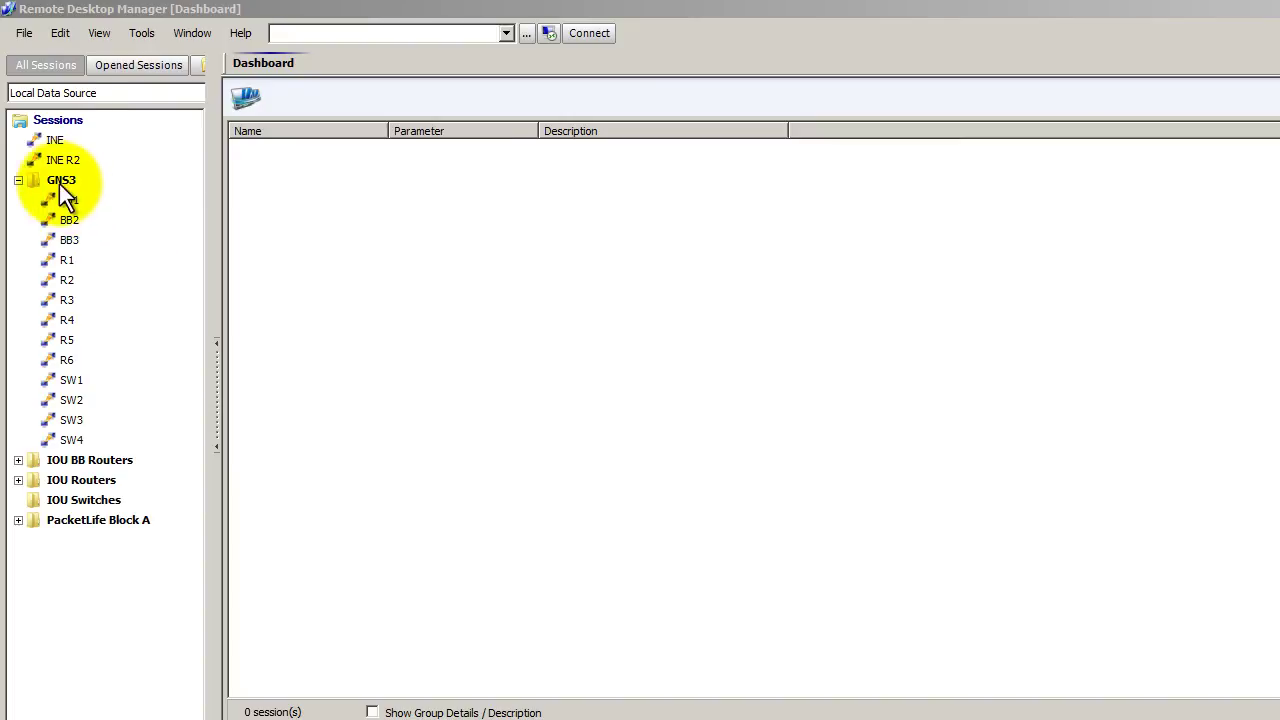
- Open all 13 sessions of the GNS3 group and confirm
right_click(59, 182)
click(131, 197)
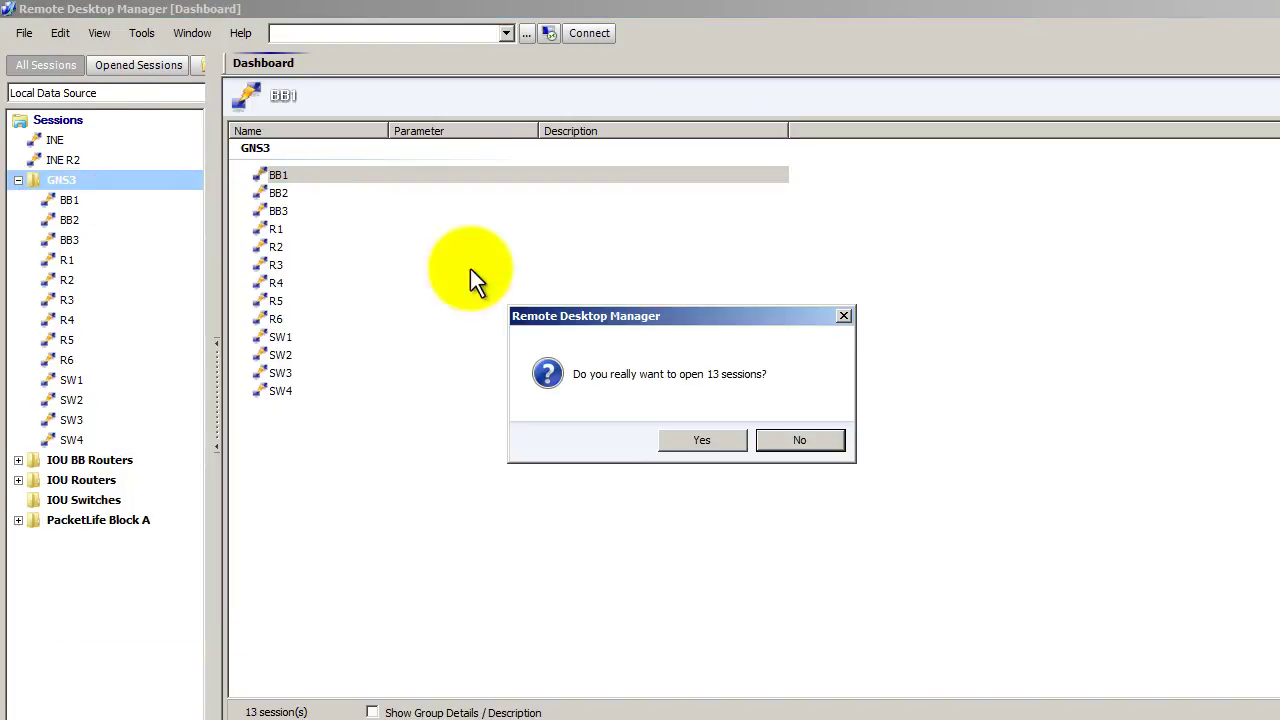
click(690, 441)
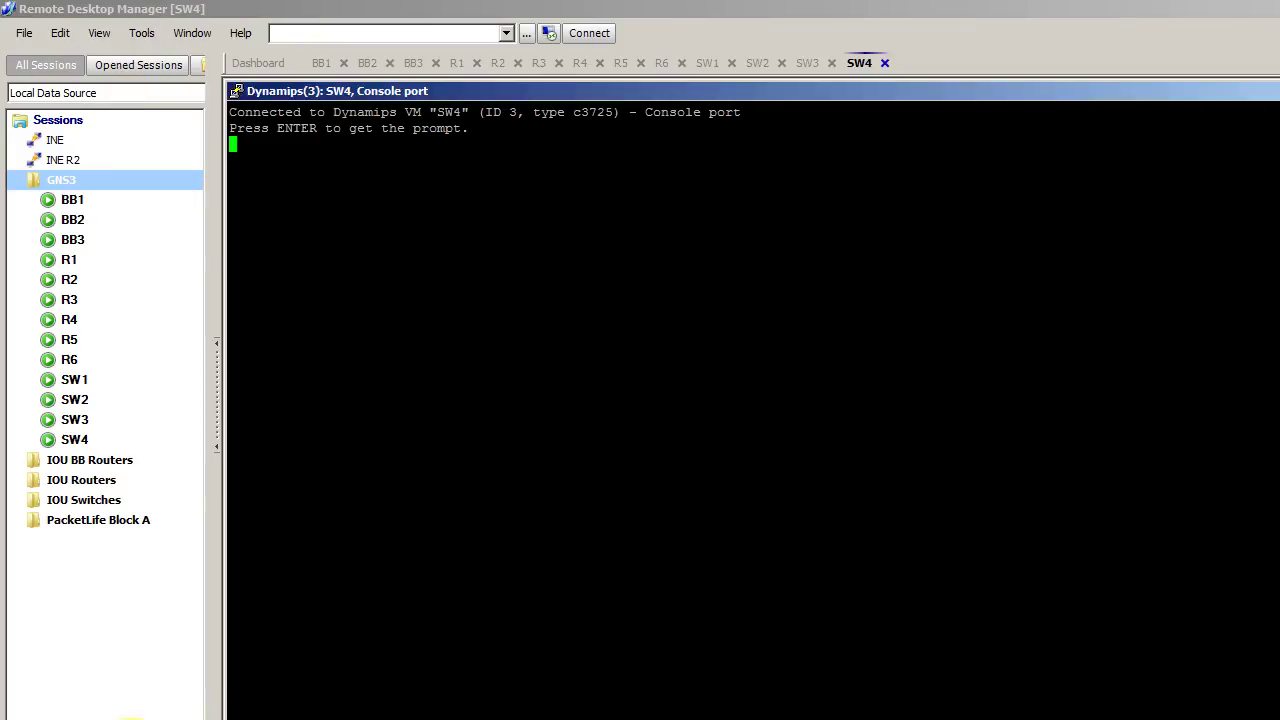
click(20, 716)
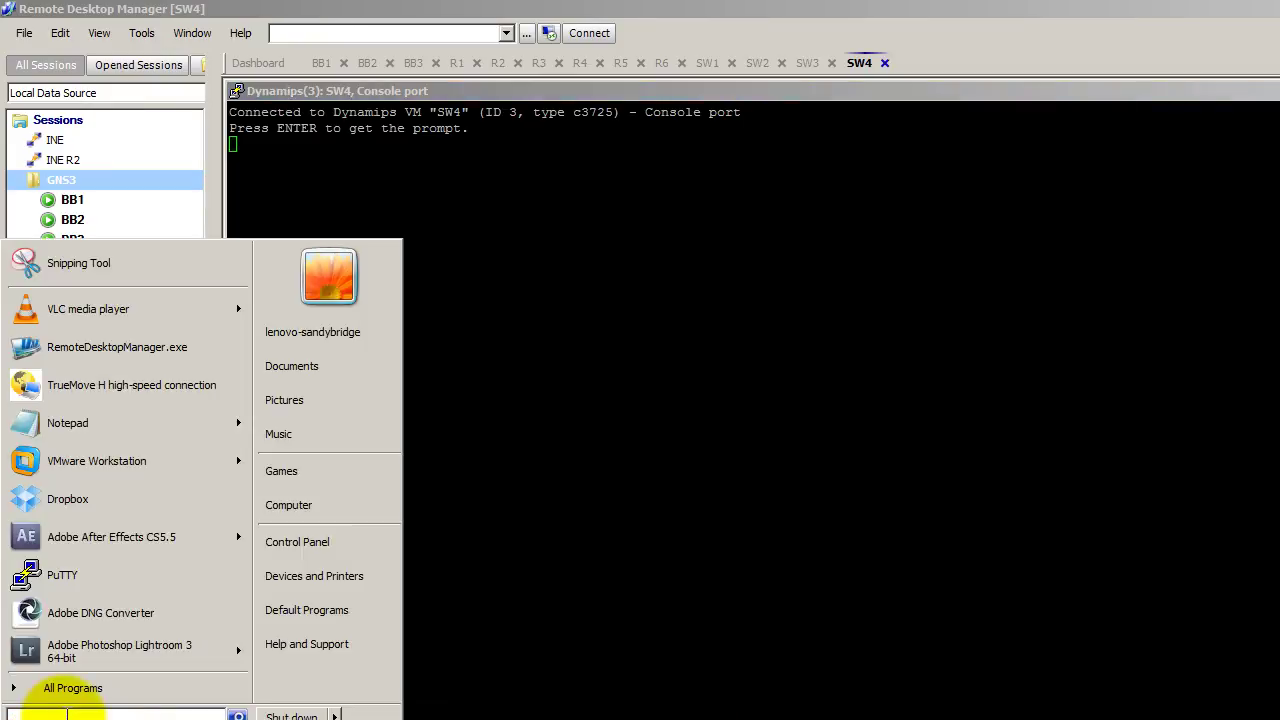
- Bring Notepad++ back via a 'note' search and scroll to the top of the topology file
text(notepad)
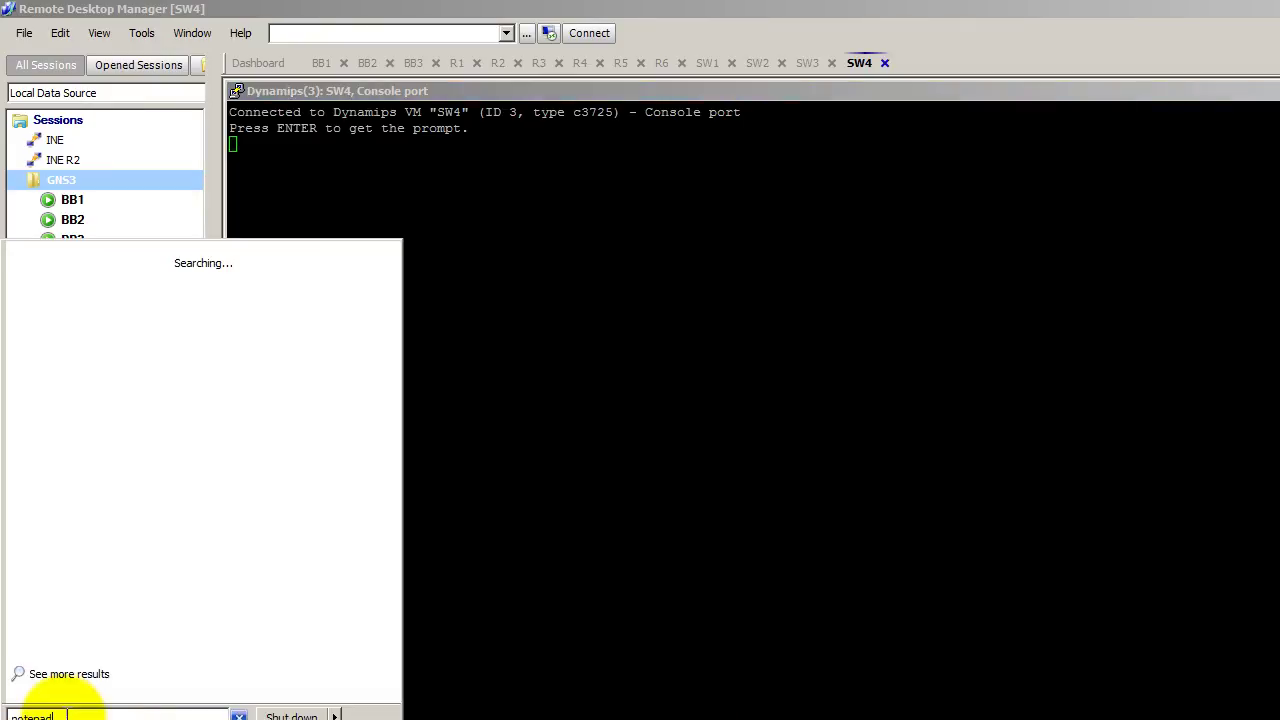
key(Down)
key(Return)
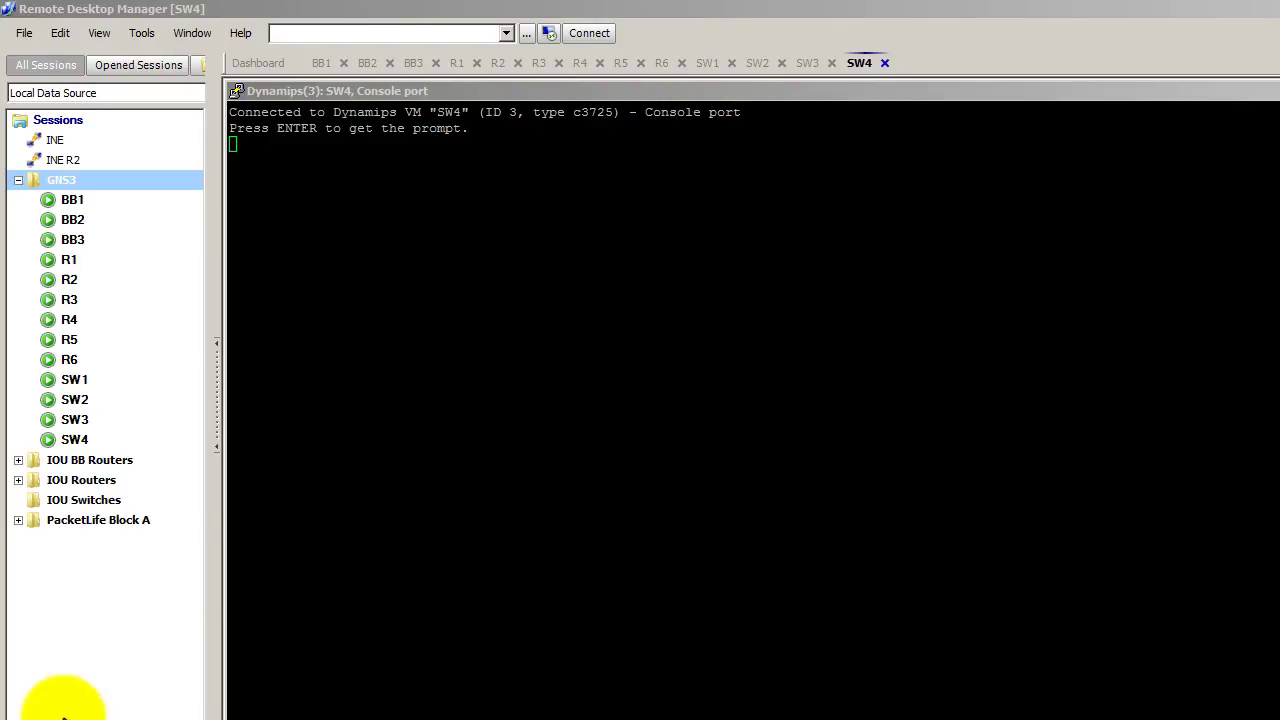
scroll(590, 520, up, 20)
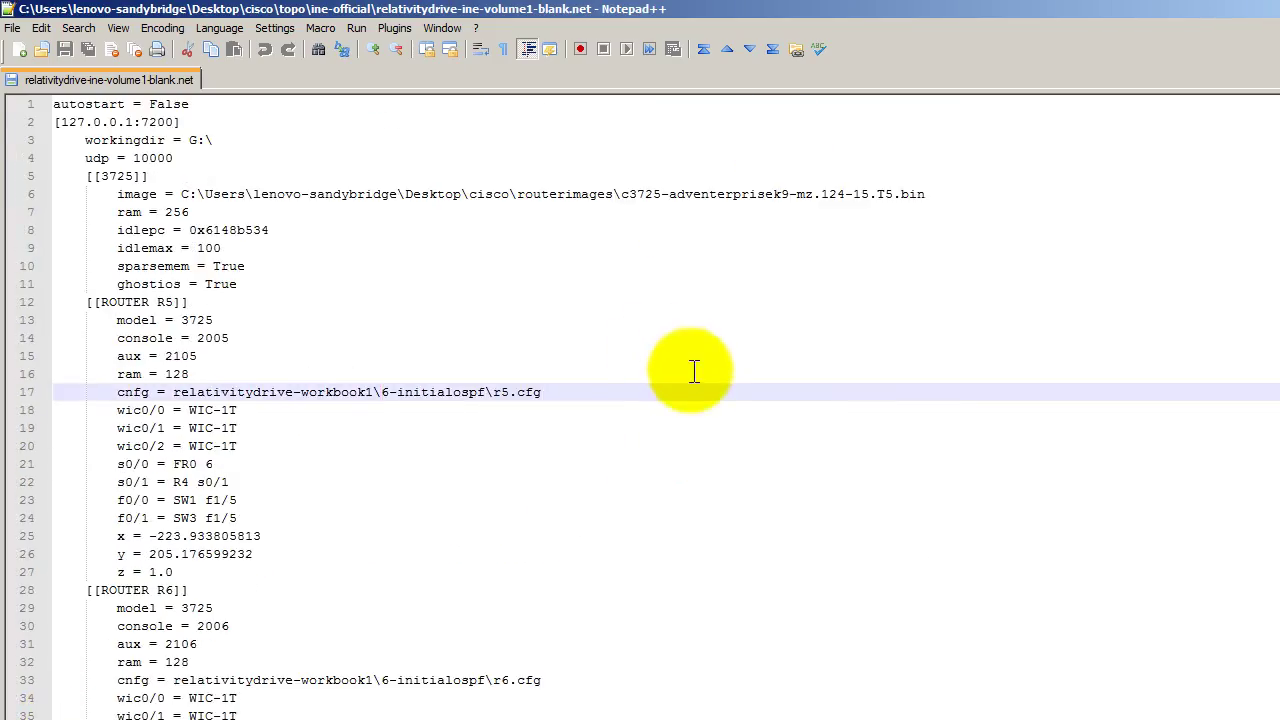
- Highlight the workingdir, image path, idlepc 0x6148b534, idlemax/sparsemem/ghostios and r5 cnfg lines
drag(86, 140, 227, 140)
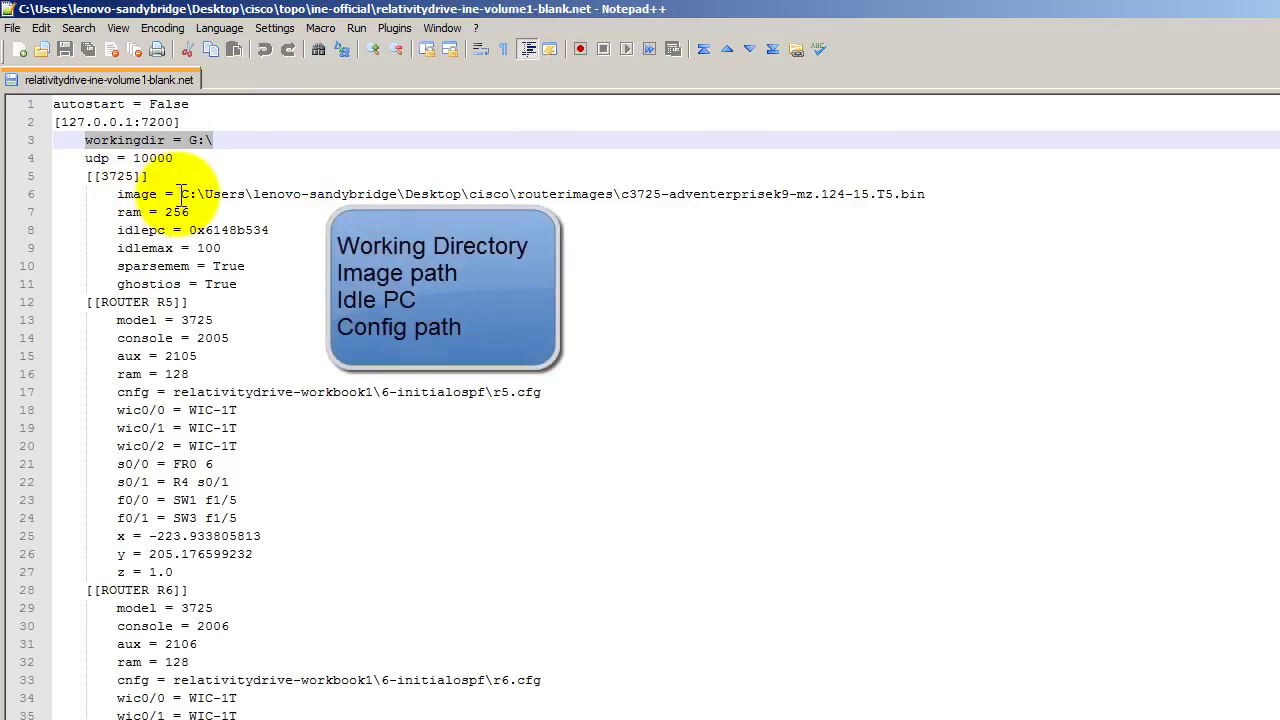
drag(182, 194, 926, 194)
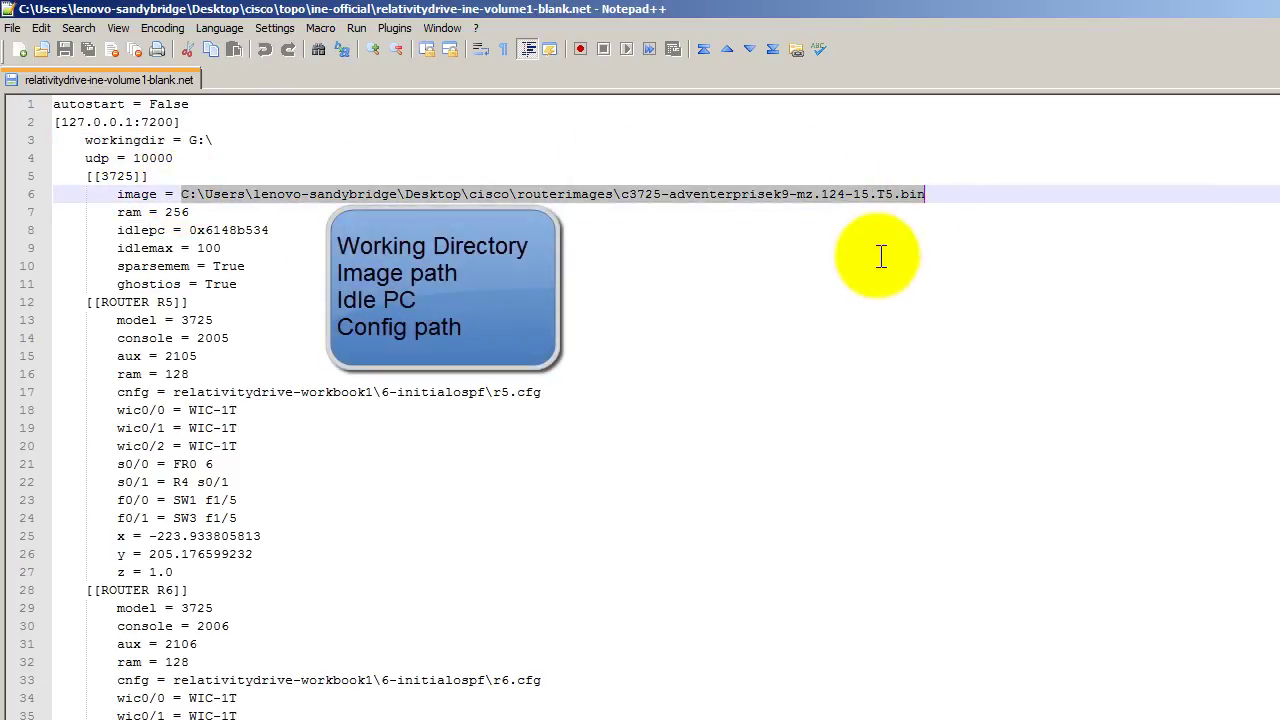
click(205, 229)
double_click(205, 229)
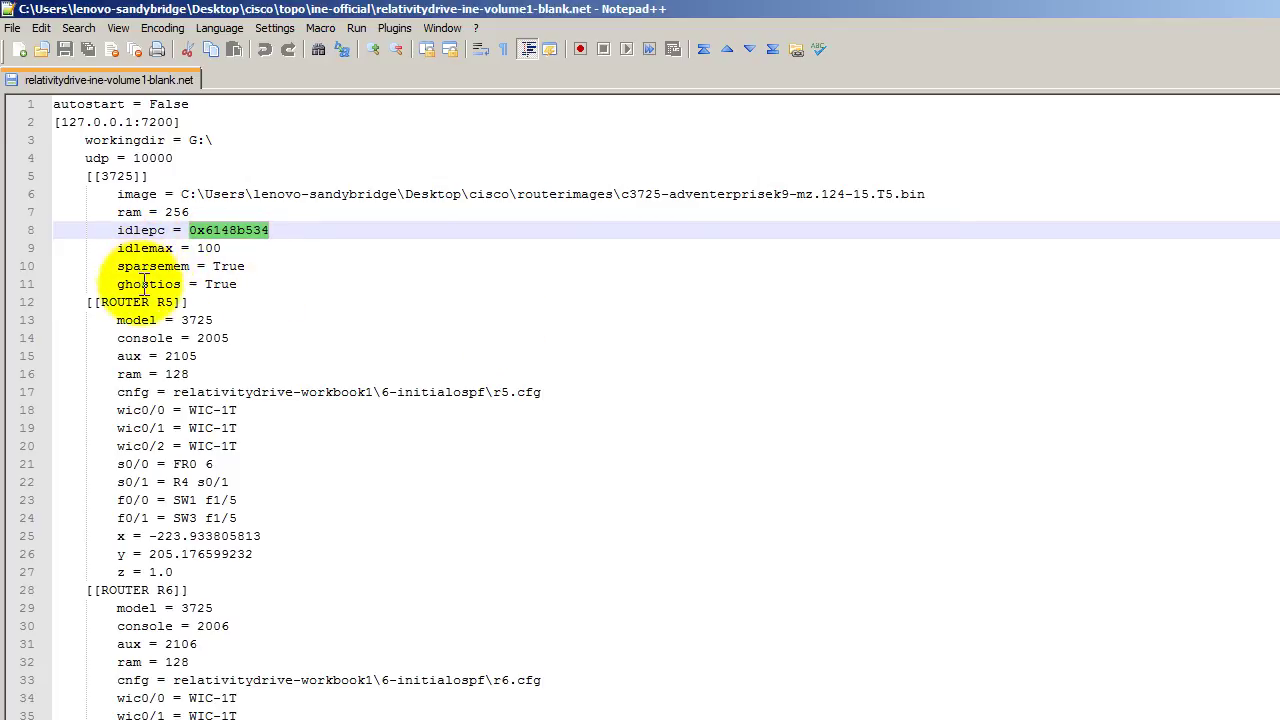
drag(240, 285, 66, 249)
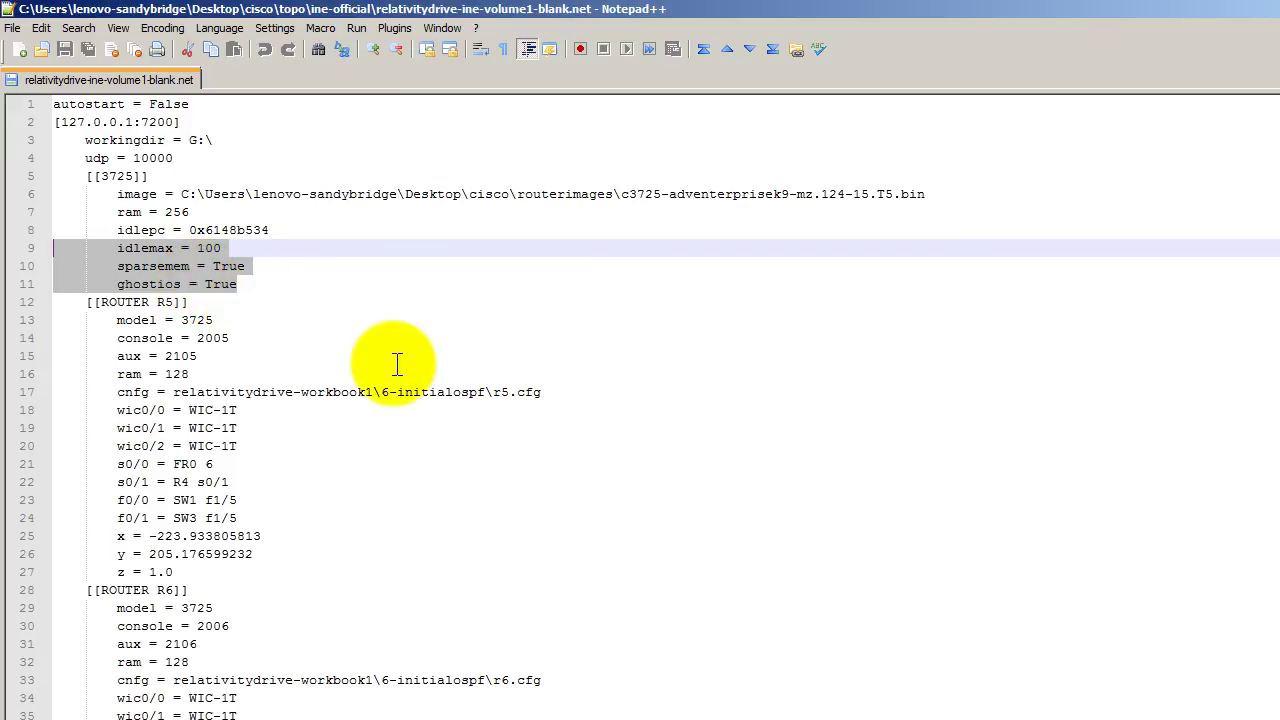
drag(174, 392, 541, 392)
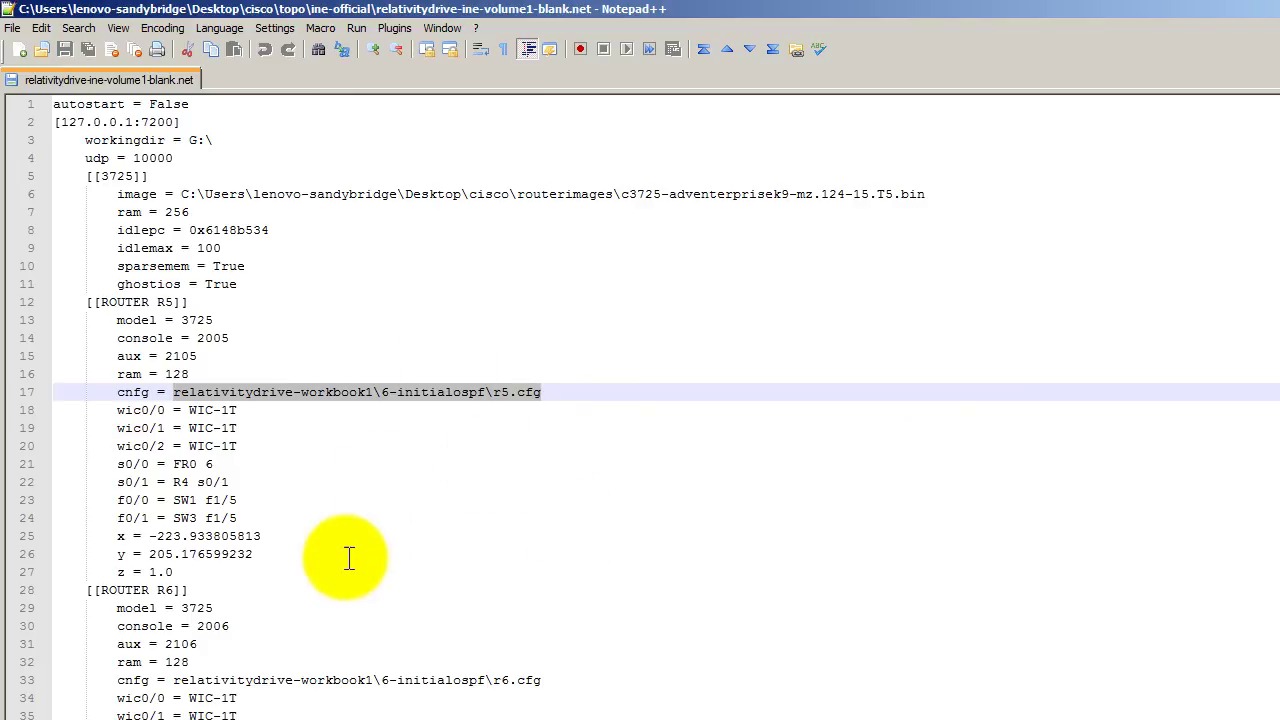
scroll(350, 554, down, 20)
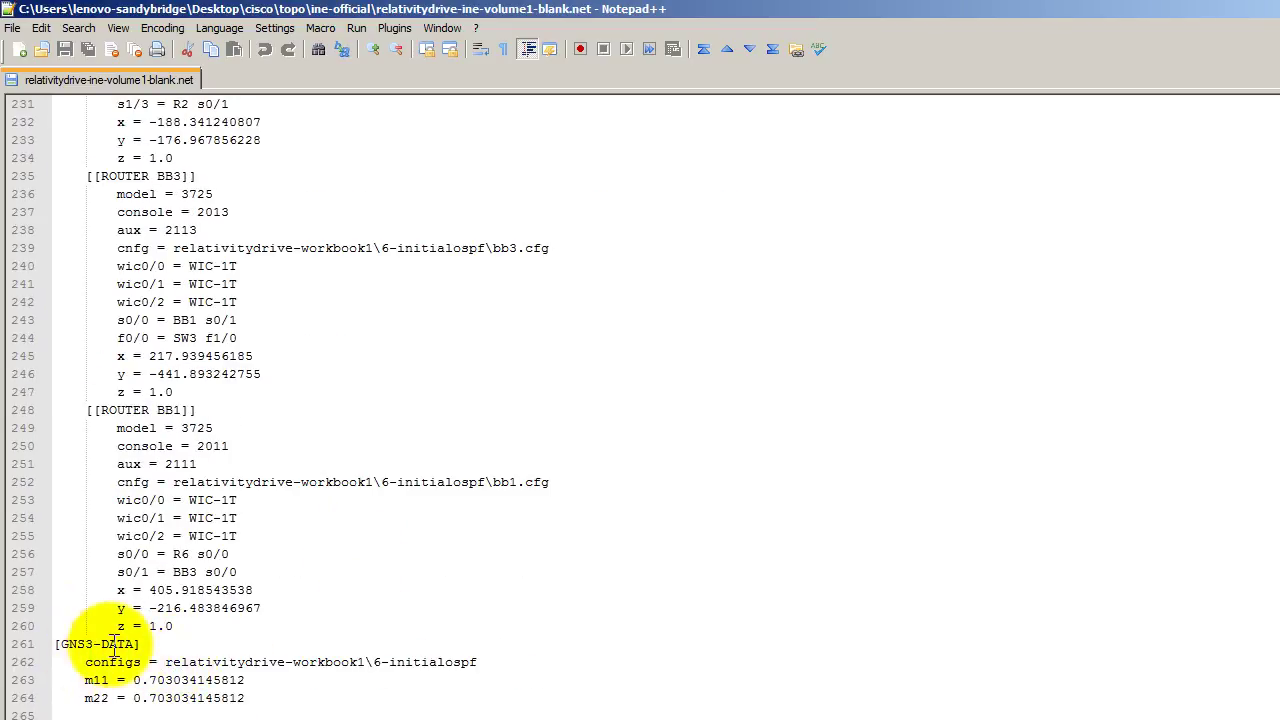
drag(168, 660, 478, 665)
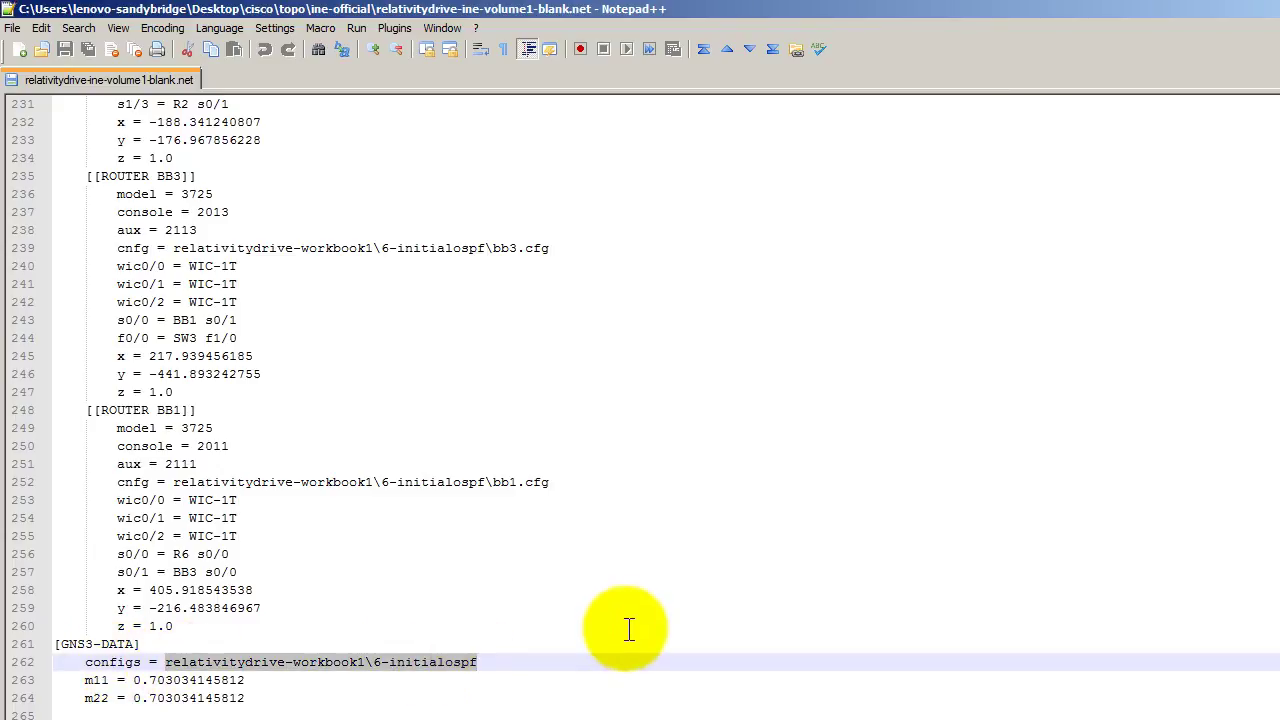
scroll(629, 628, up, 20)
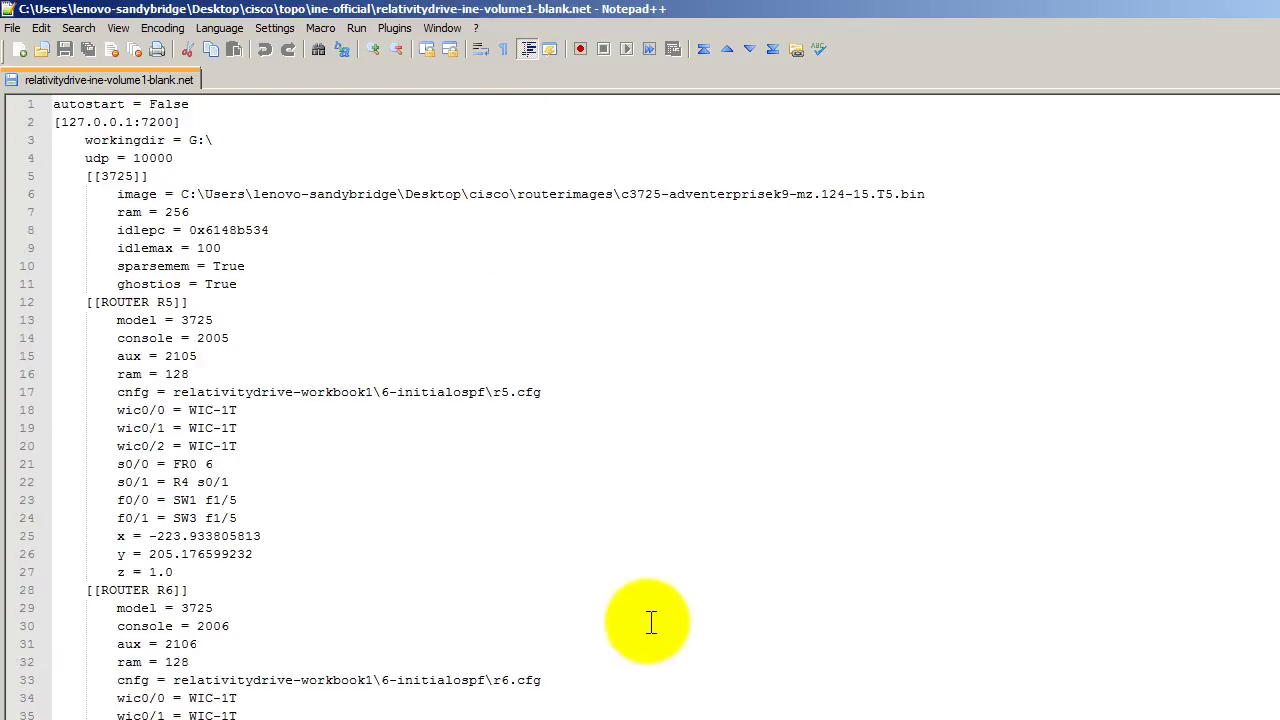